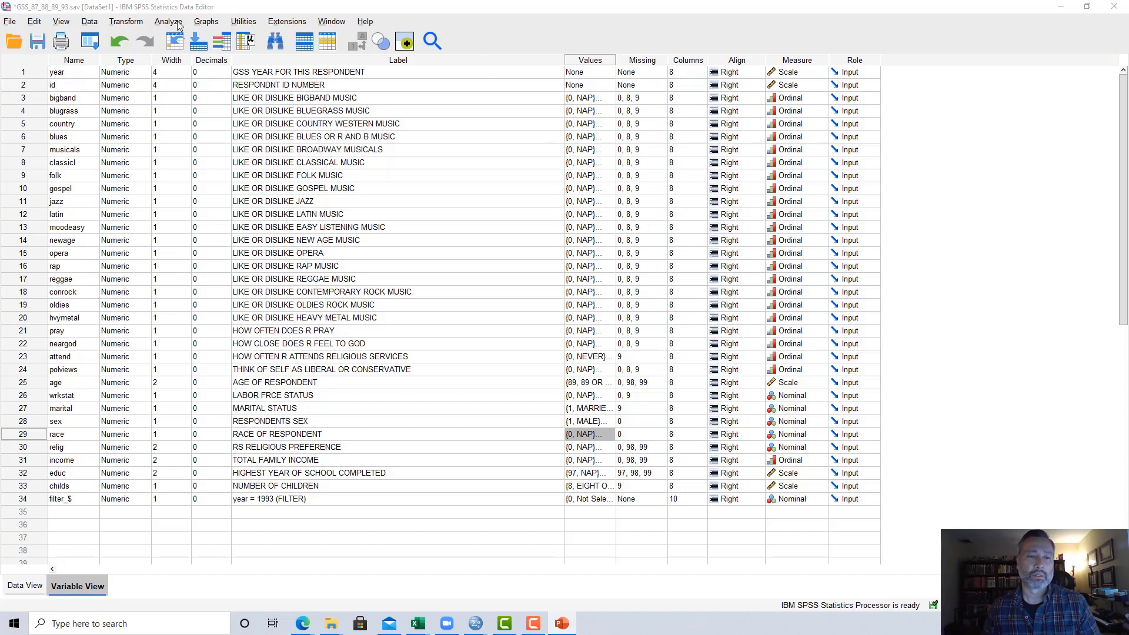
# Start a Recode into Different Variables and list the source variables by name instead of label
pyautogui.click(137, 24)
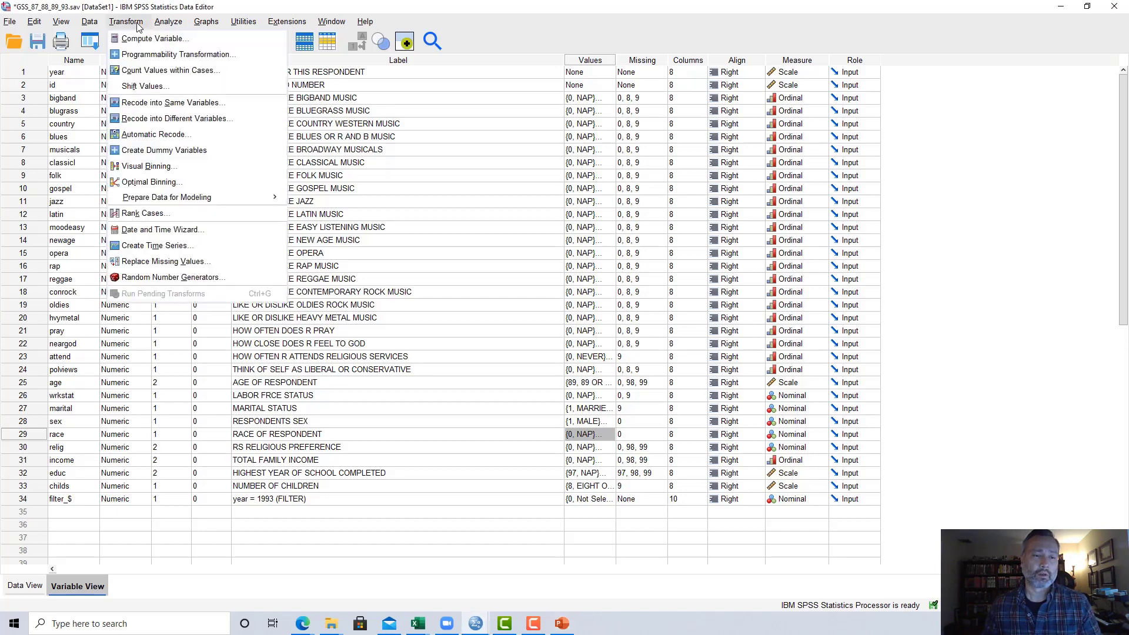
pyautogui.click(176, 119)
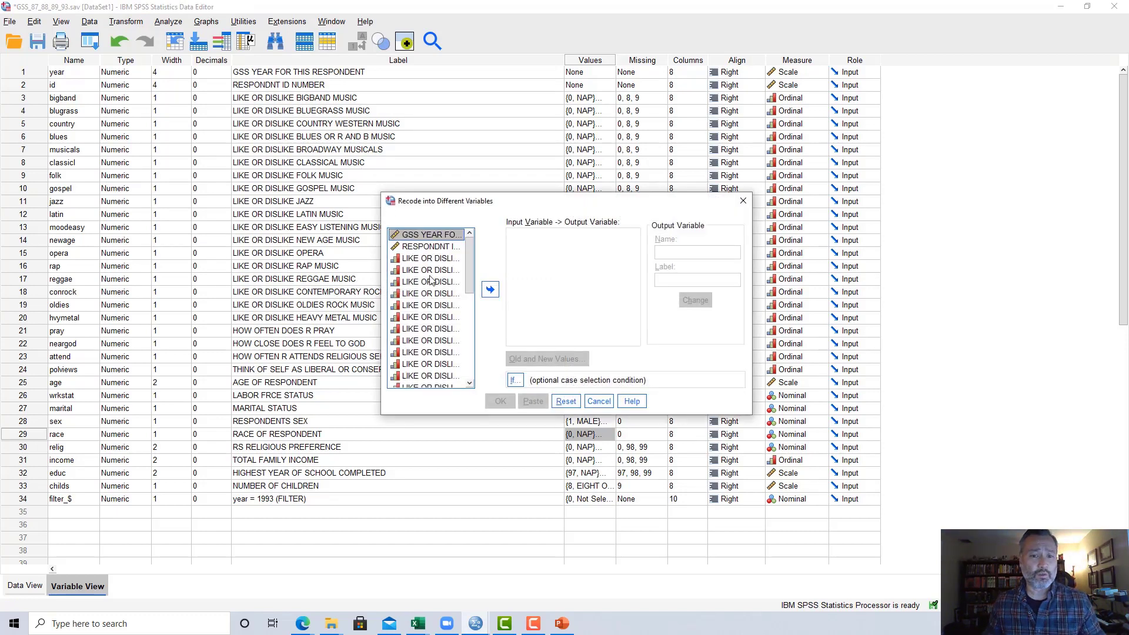
pyautogui.click(426, 247)
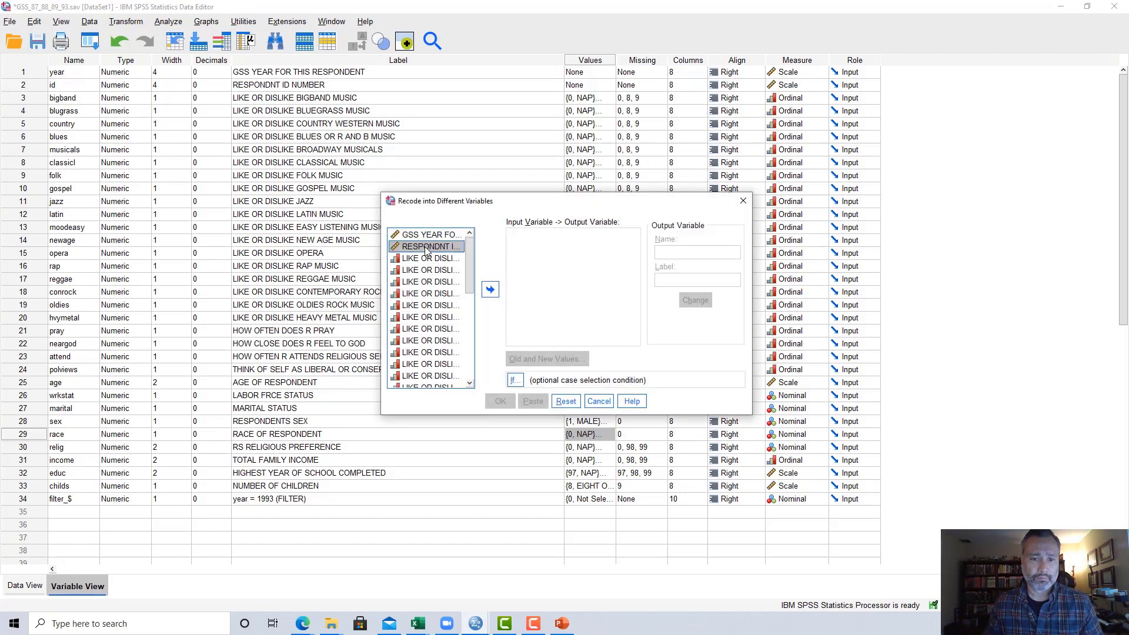
pyautogui.rightClick(427, 249)
pyautogui.click(434, 257)
pyautogui.doubleClick(432, 260)
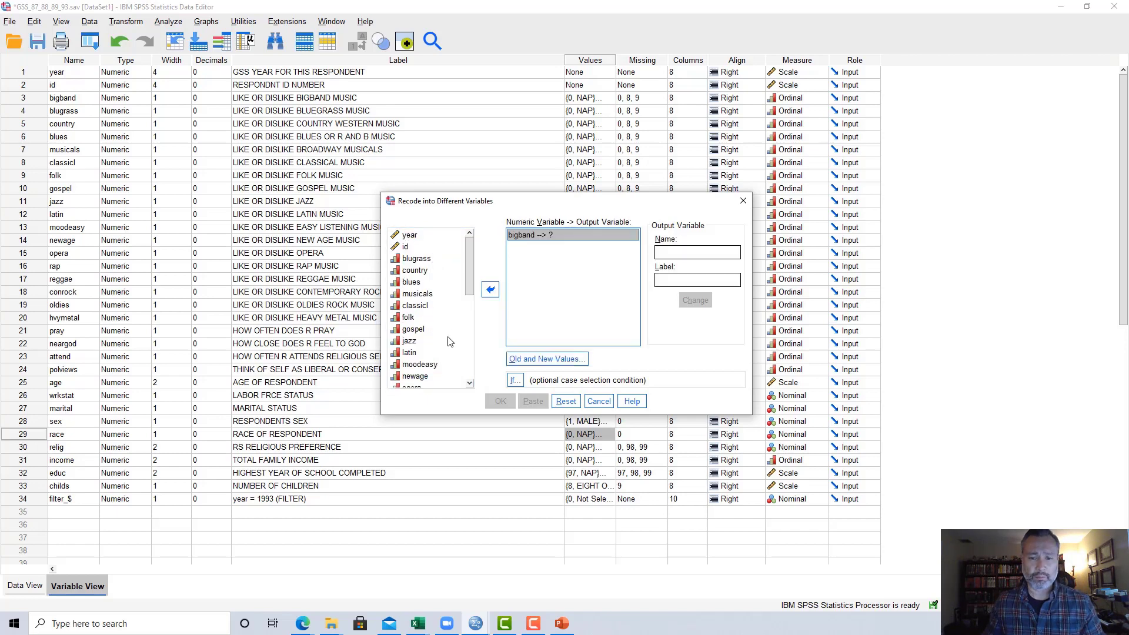
pyautogui.click(491, 290)
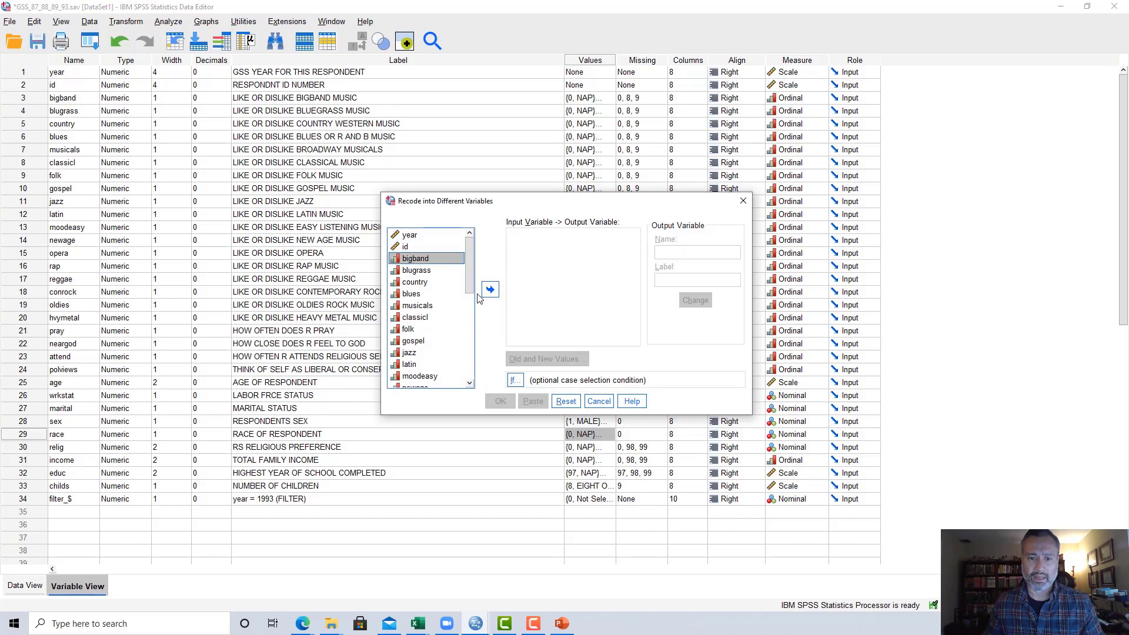
# Set country as the input variable and define its output variable as country2 with the label Country Version 2
pyautogui.click(424, 283)
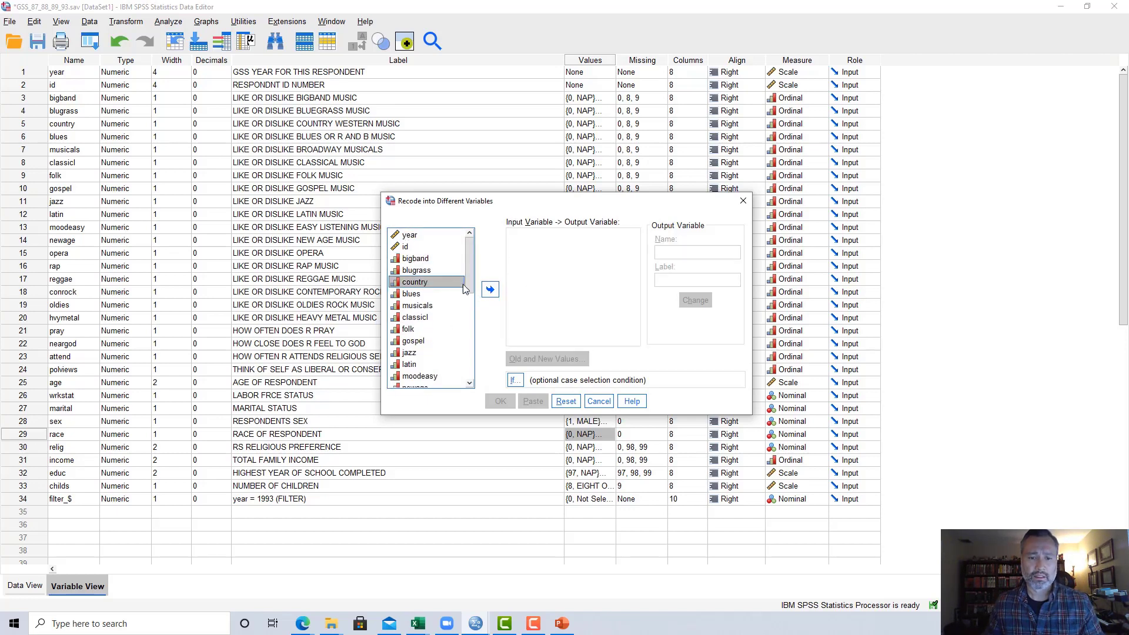
pyautogui.click(490, 291)
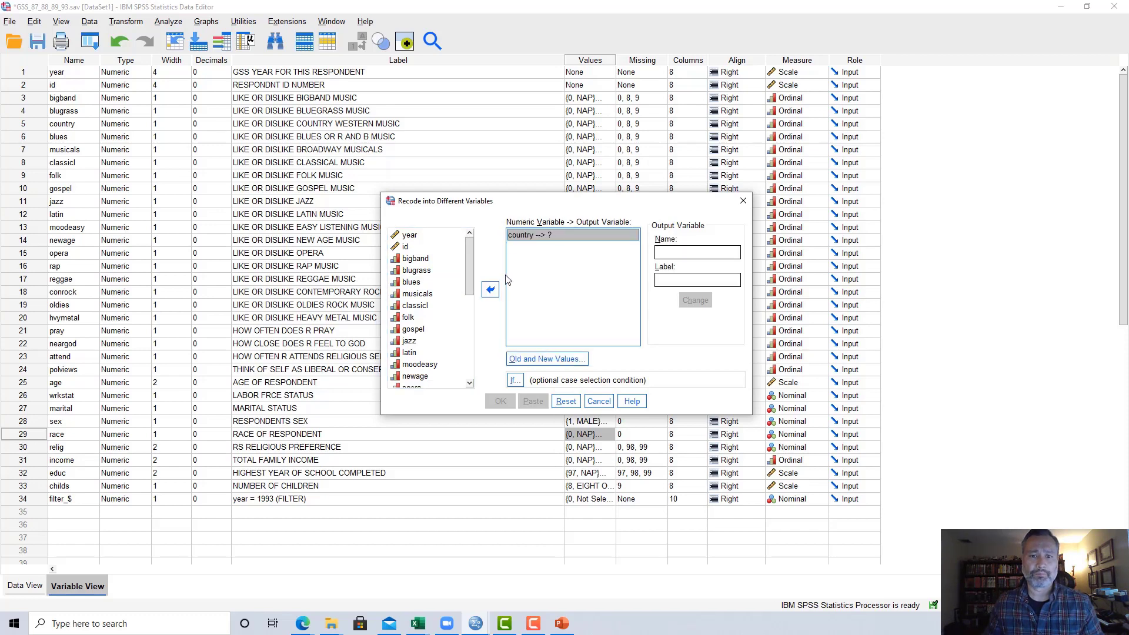
pyautogui.click(490, 289)
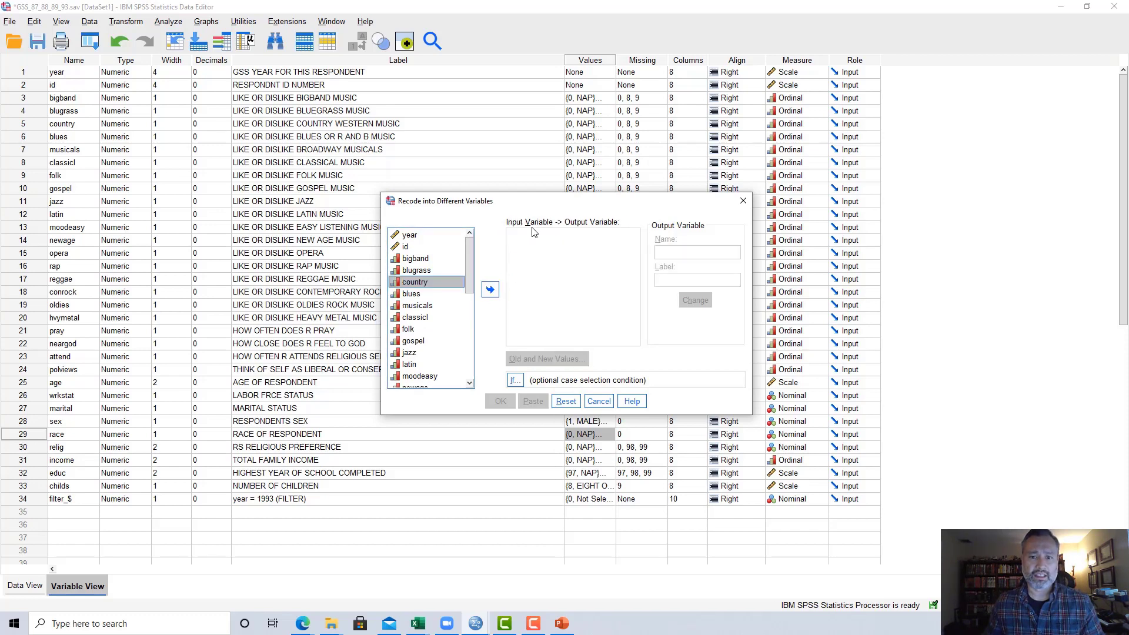
pyautogui.click(490, 291)
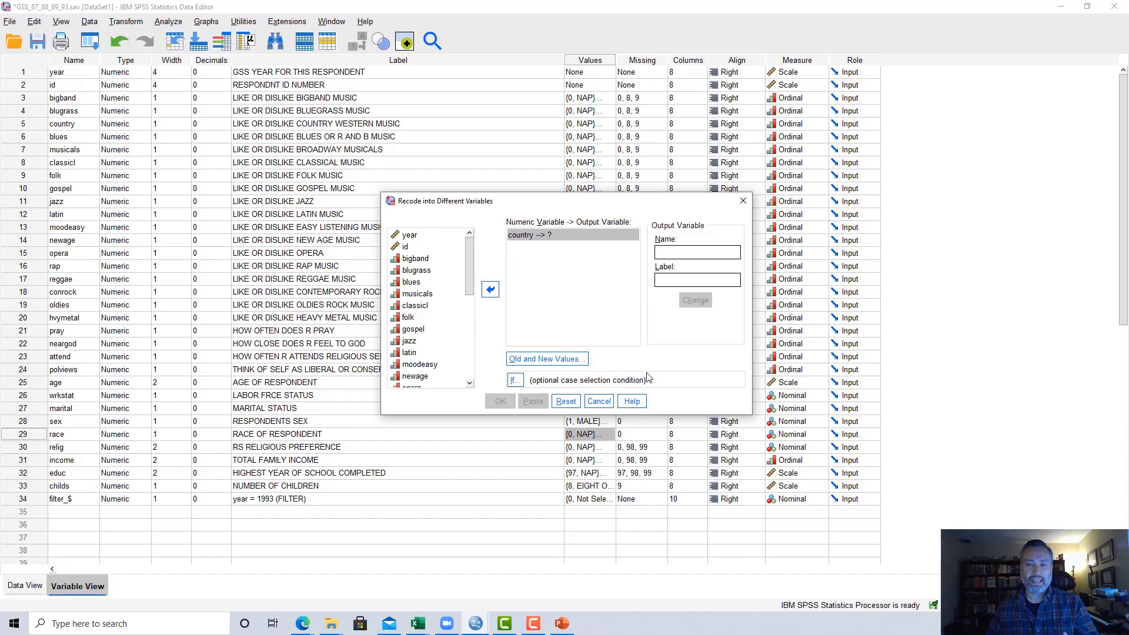
pyautogui.write('country2')
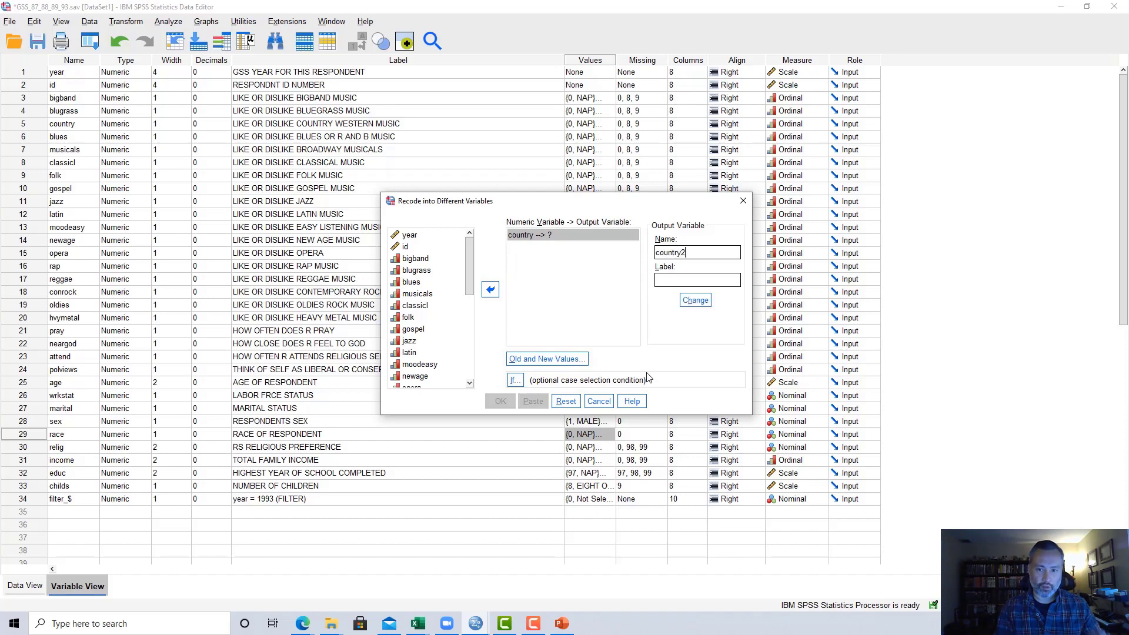
pyautogui.click(692, 278)
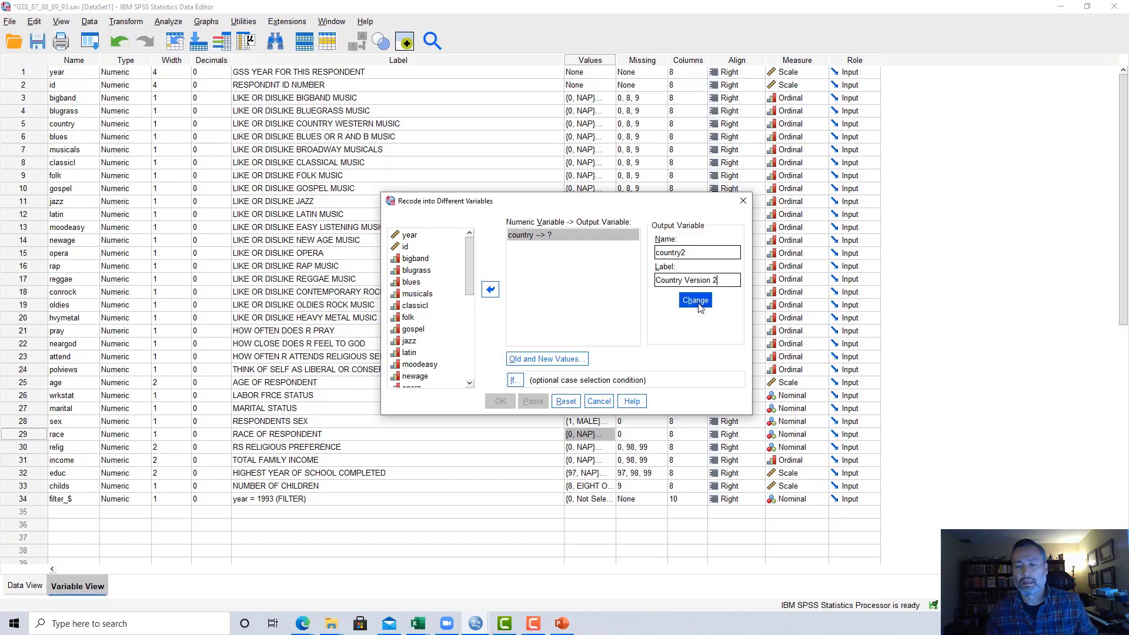
pyautogui.click(698, 302)
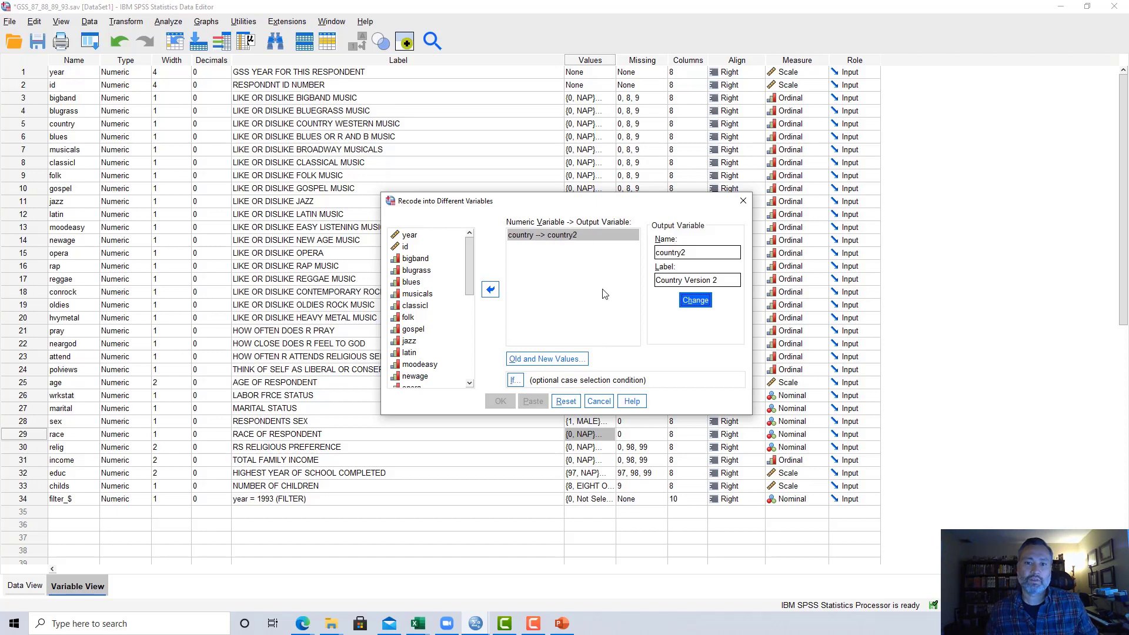
# Add a recode rule for country2 that copies the old values for the range 1 through 4
pyautogui.click(543, 360)
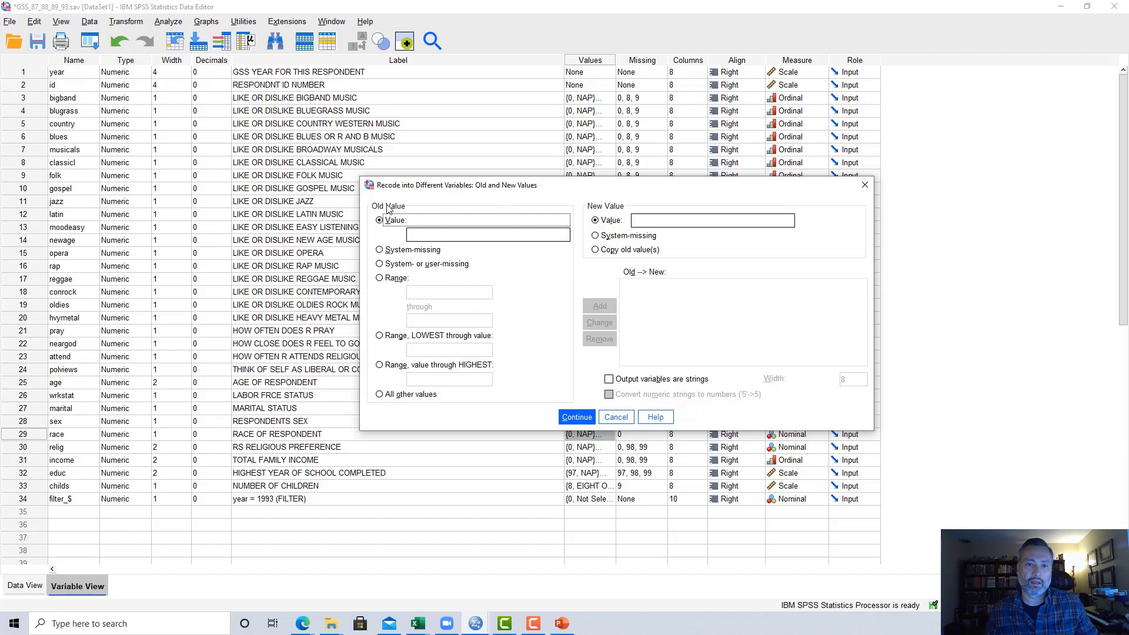
pyautogui.click(379, 277)
pyautogui.click(438, 294)
pyautogui.write('1')
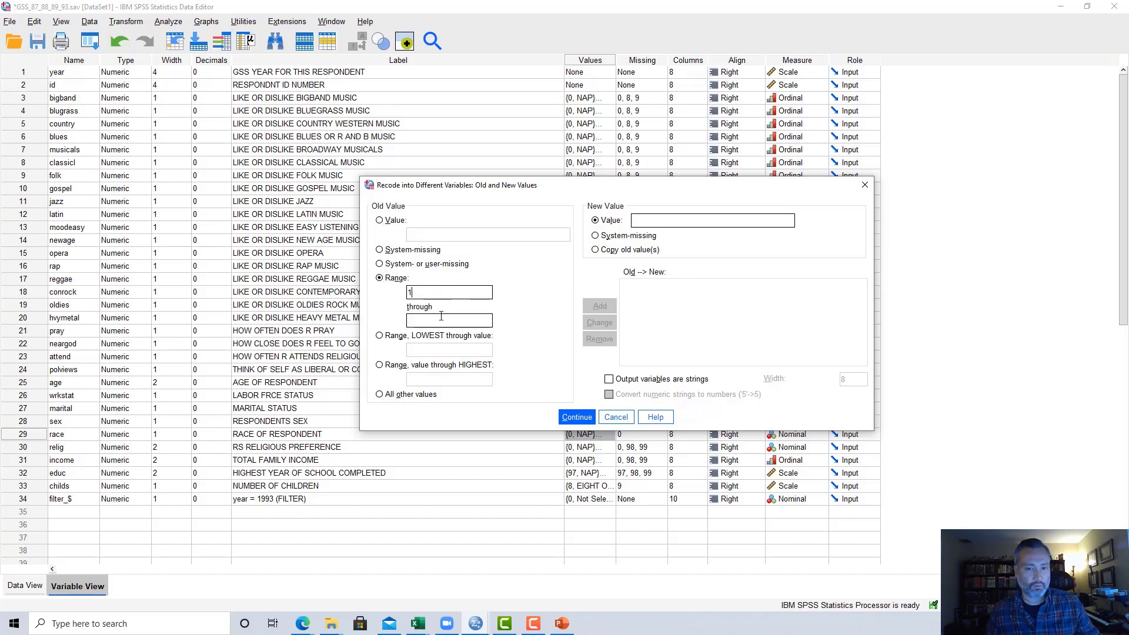
pyautogui.click(446, 320)
pyautogui.write('4')
pyautogui.click(595, 249)
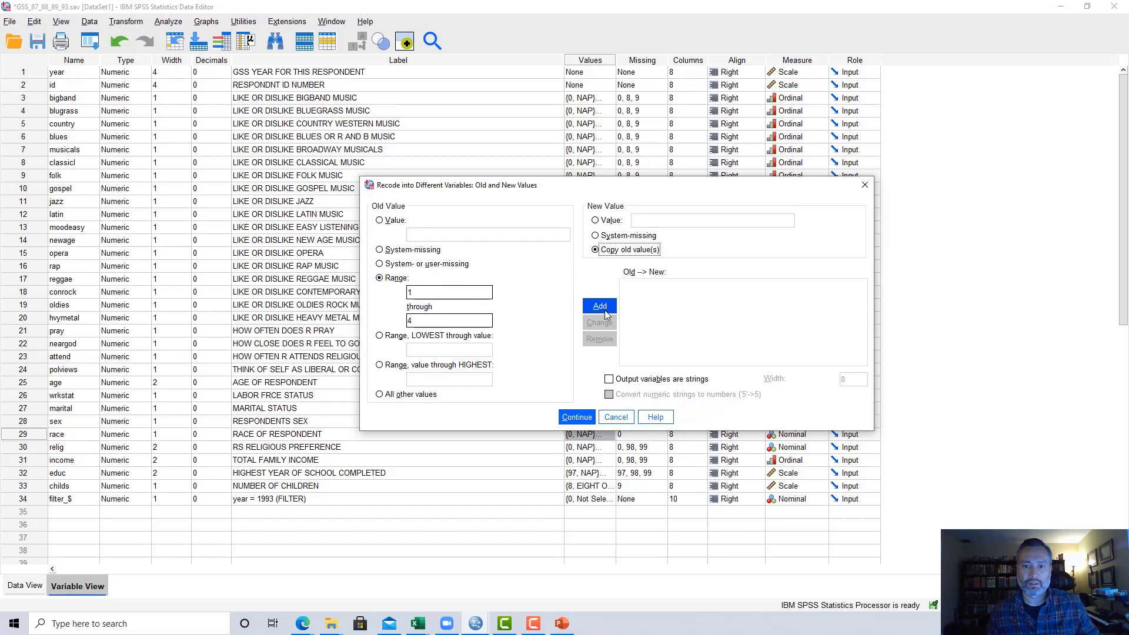
pyautogui.click(600, 307)
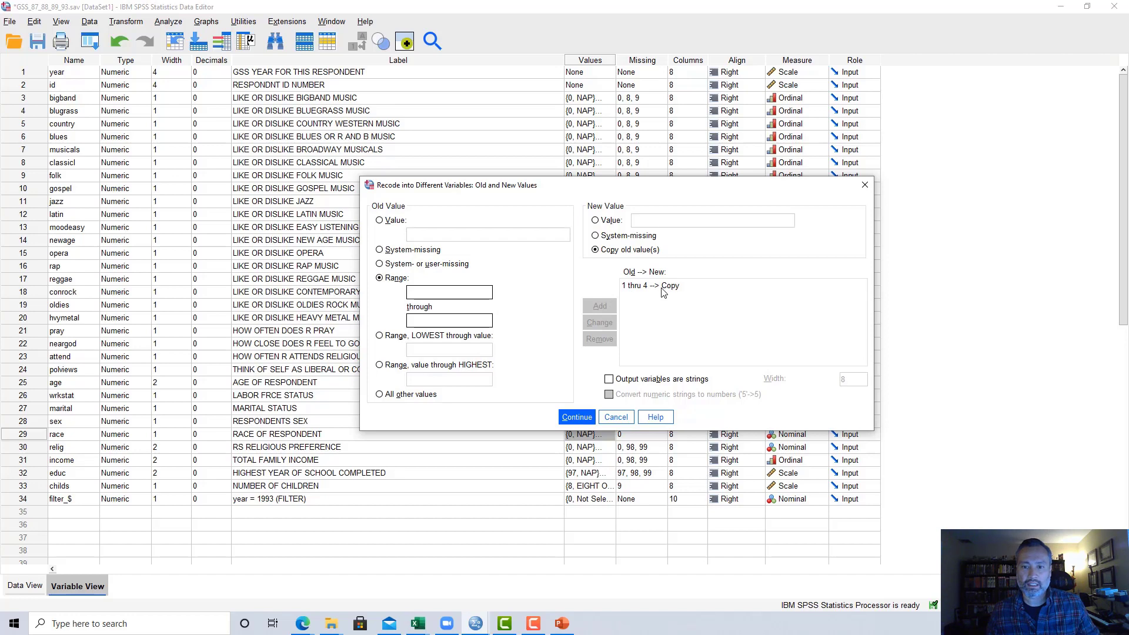
# Add a recode rule that turns the old value 5 into the new value 4
pyautogui.click(381, 221)
pyautogui.write('5')
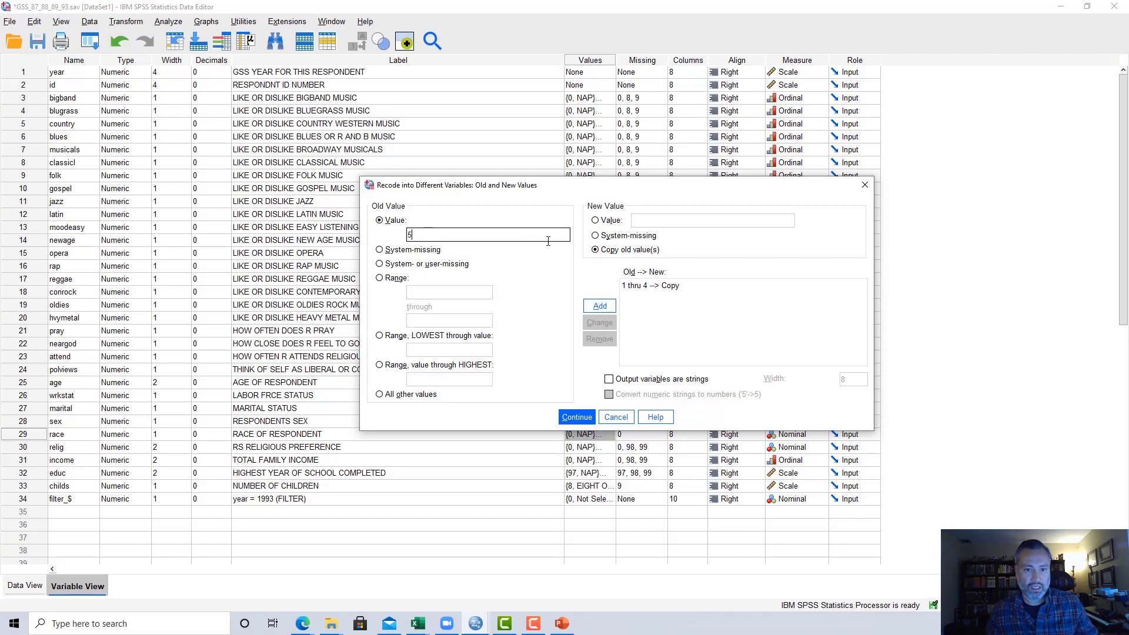
pyautogui.click(655, 220)
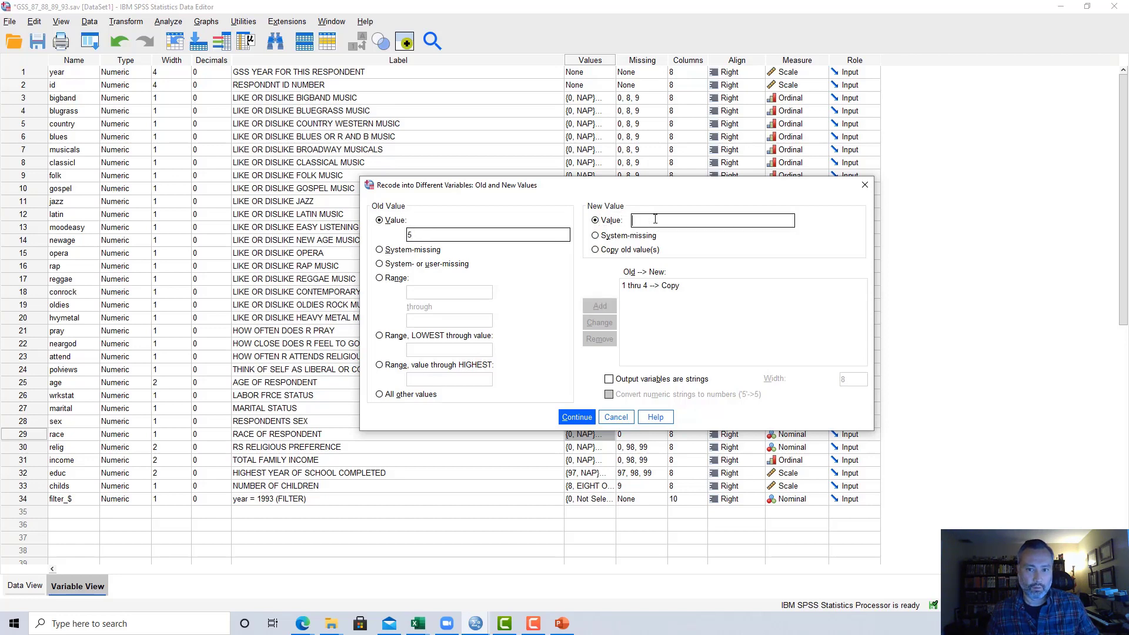
pyautogui.write('4')
pyautogui.click(601, 310)
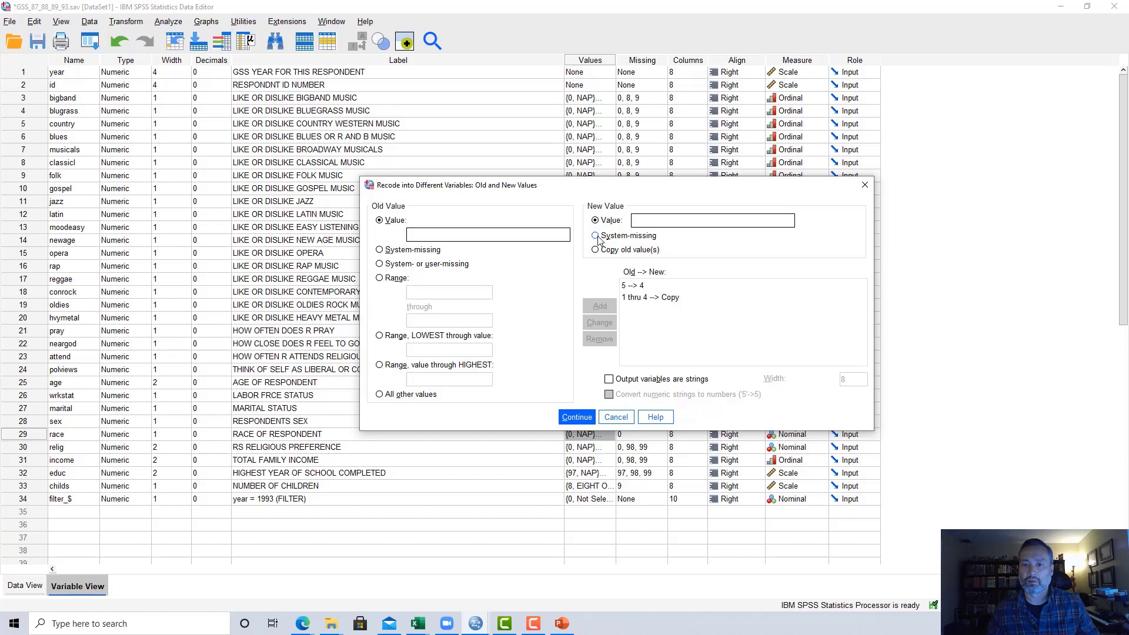
# Add a rule recoding all other values to system-missing, and paste the complete recode as syntax
pyautogui.click(380, 395)
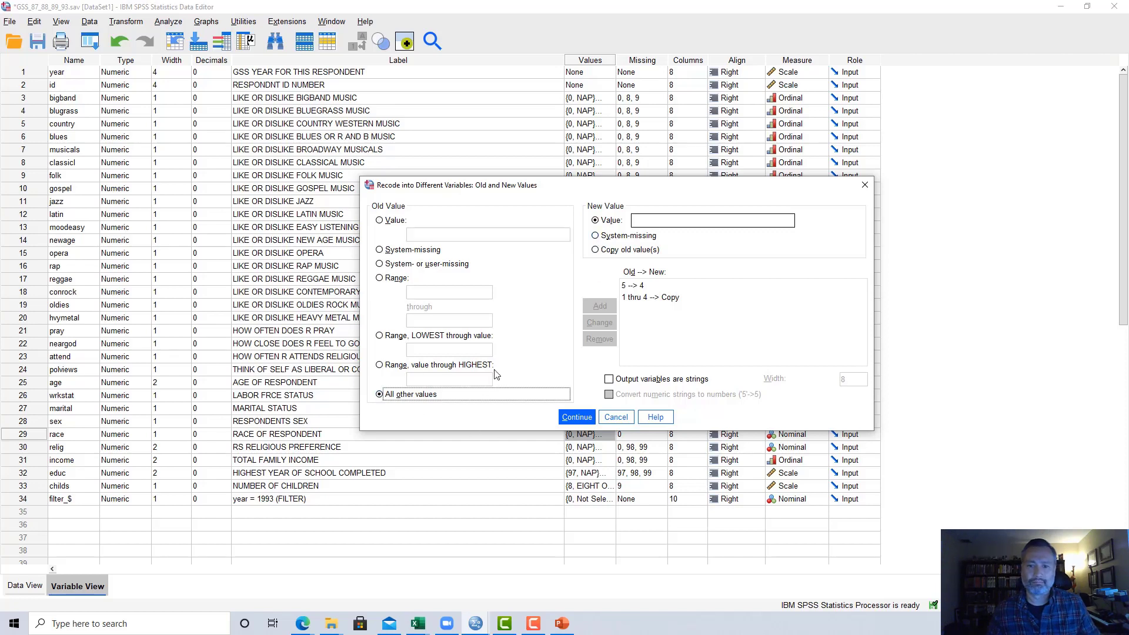
pyautogui.click(596, 236)
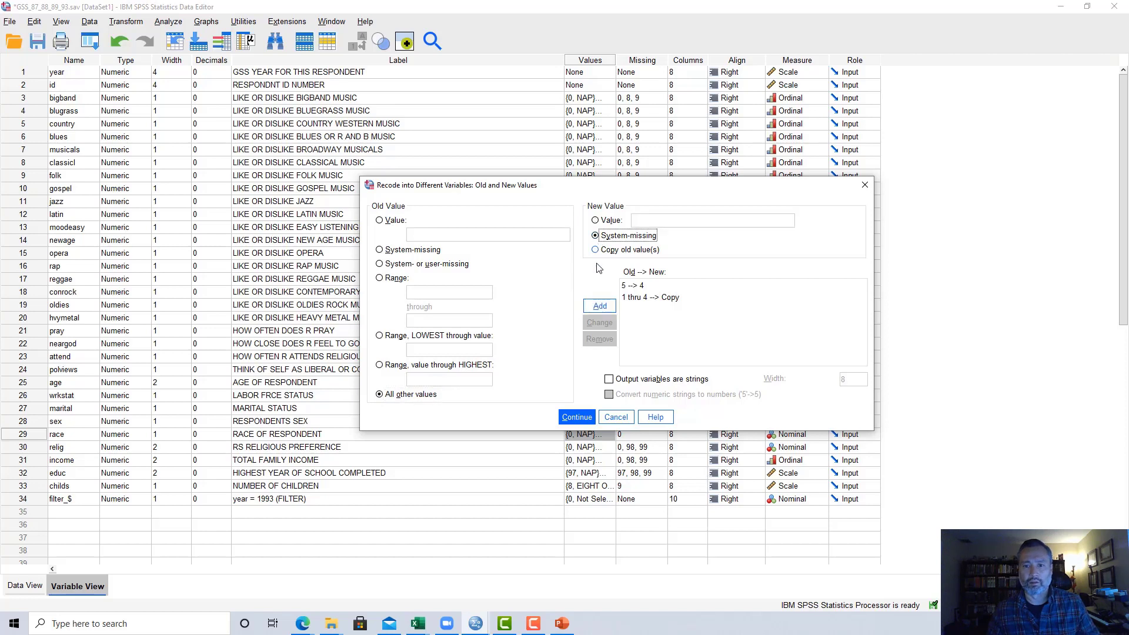
pyautogui.click(600, 307)
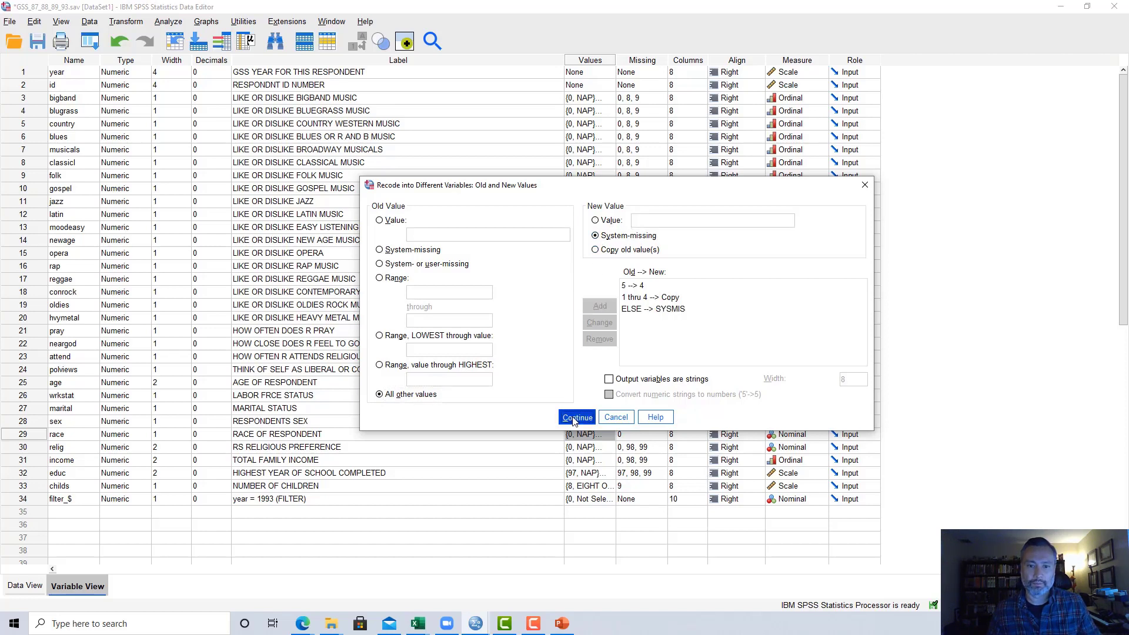
pyautogui.click(576, 418)
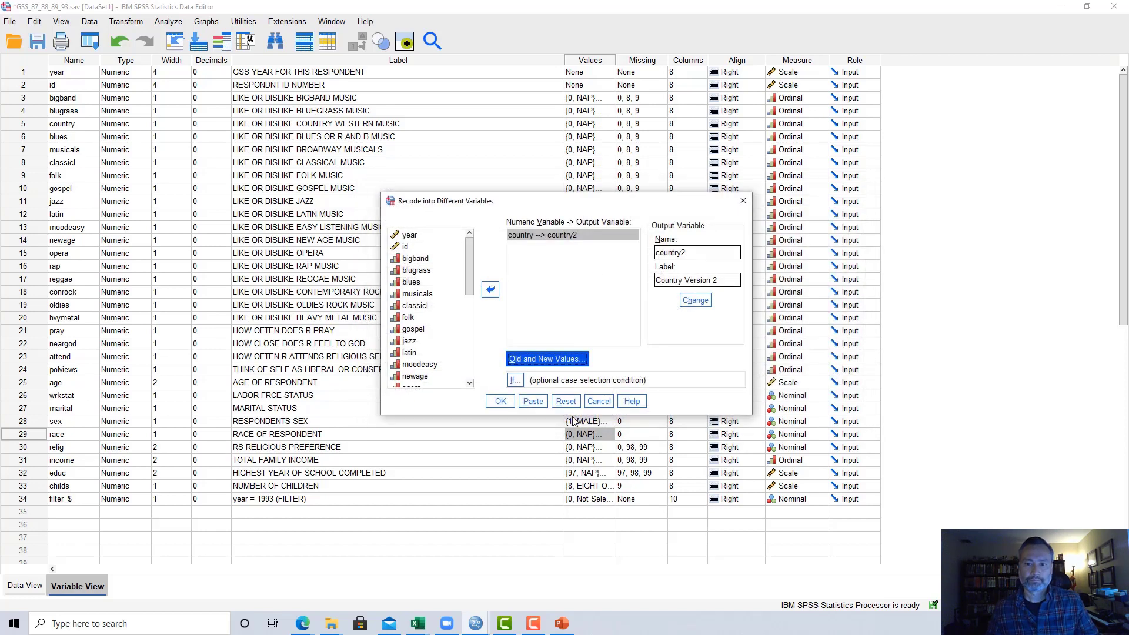
pyautogui.click(535, 406)
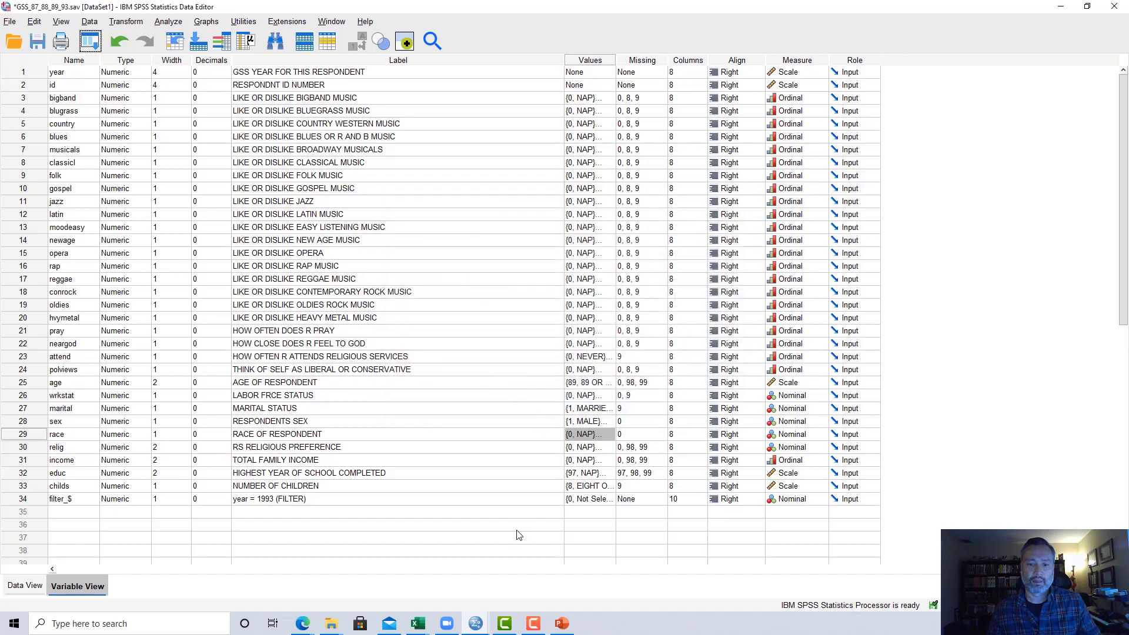
# Run the pasted RECODE, VARIABLE LABELS and EXECUTE commands for country2 from the Syntax Editor
pyautogui.moveTo(502, 603)
pyautogui.click(603, 573)
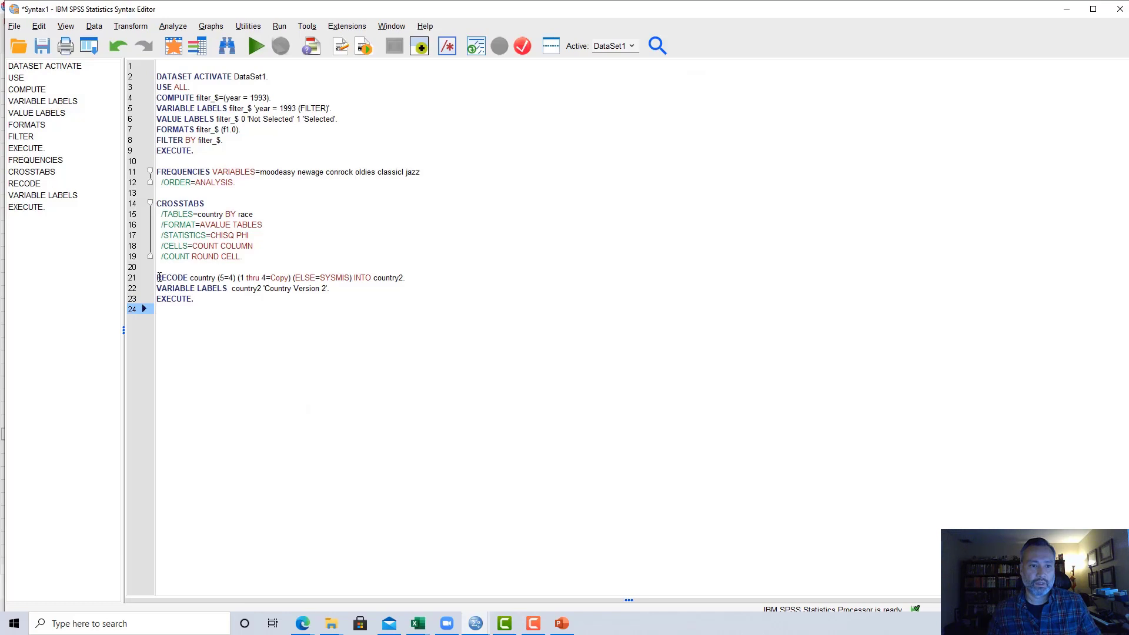
pyautogui.moveTo(159, 277); pyautogui.dragTo(233, 308)
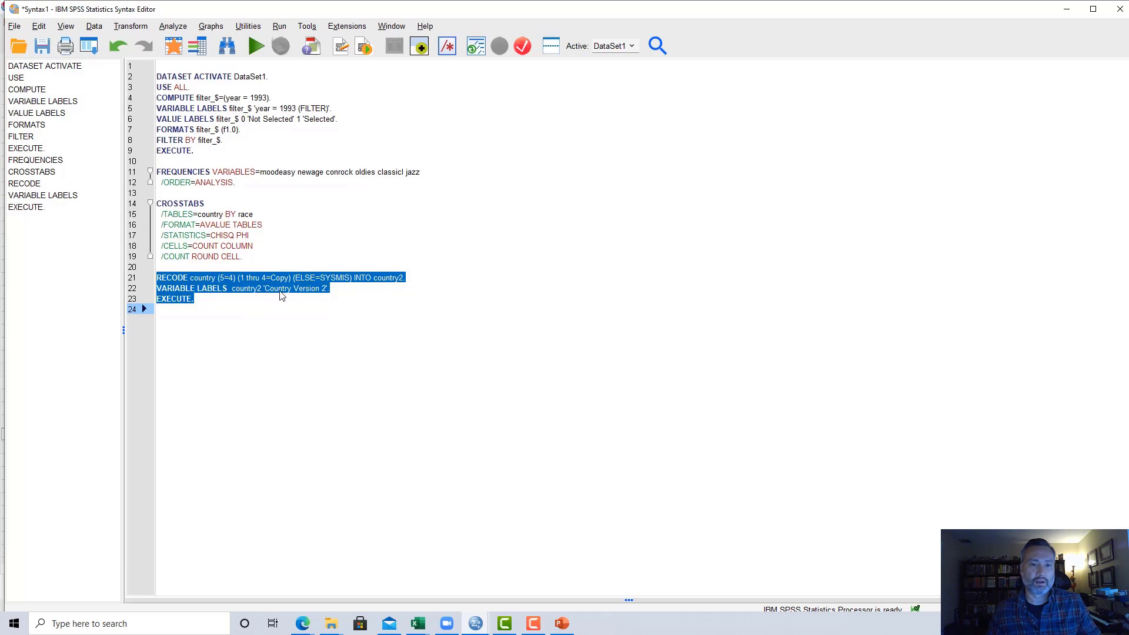
pyautogui.click(330, 331)
pyautogui.moveTo(249, 302); pyautogui.dragTo(156, 277)
pyautogui.click(255, 47)
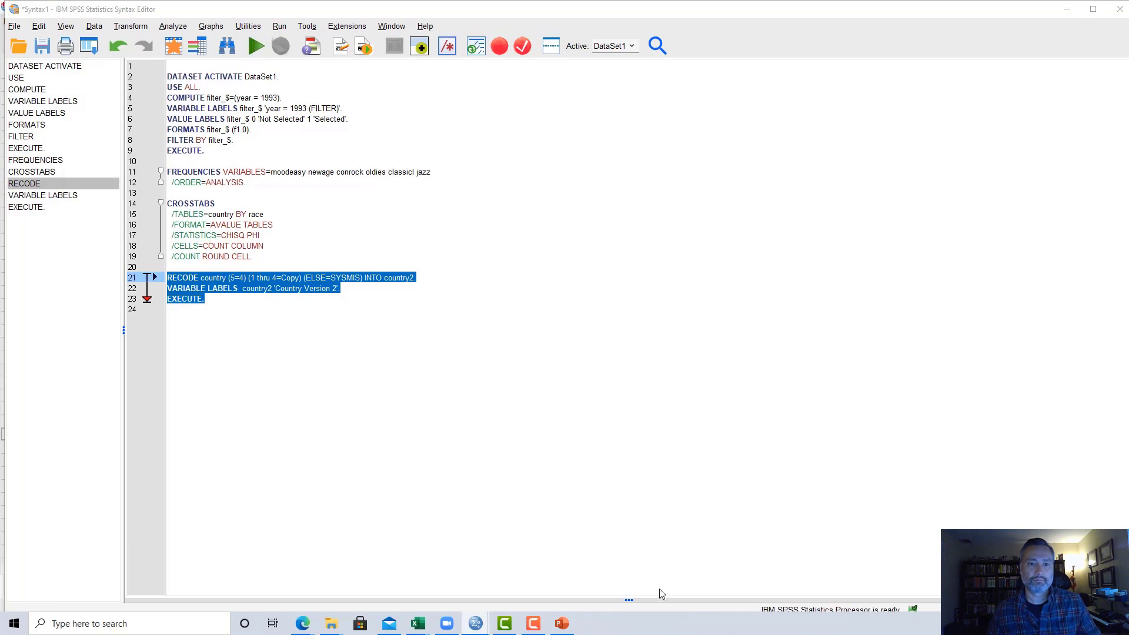
# Return to the Data Editor and inspect the new country2 variable in Variable View and its column in Data View
pyautogui.moveTo(475, 625)
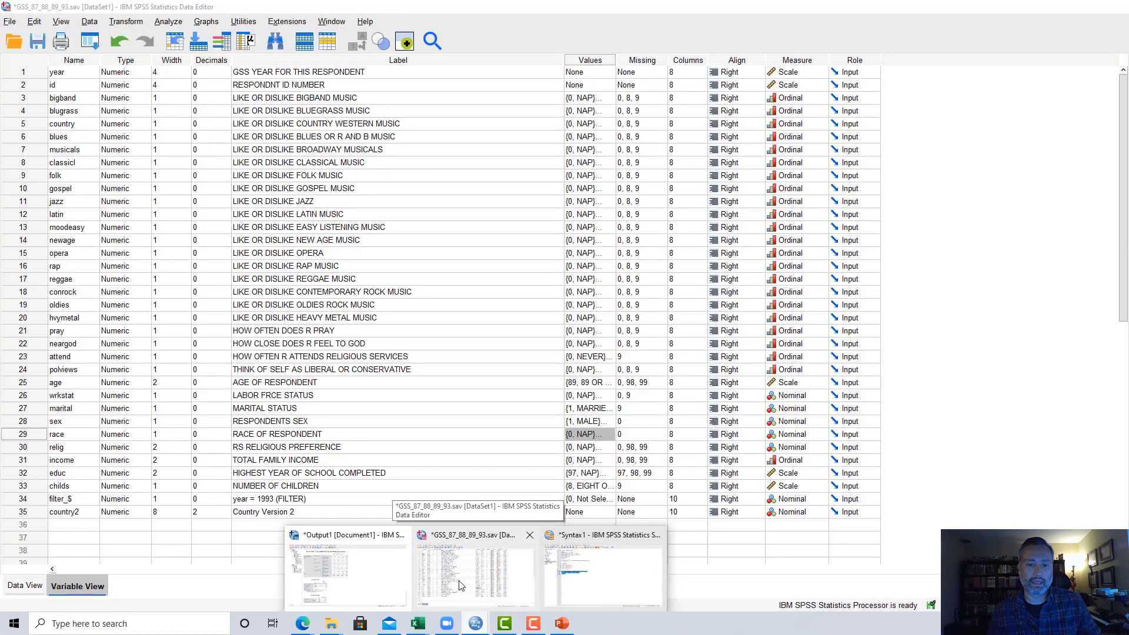
pyautogui.click(461, 585)
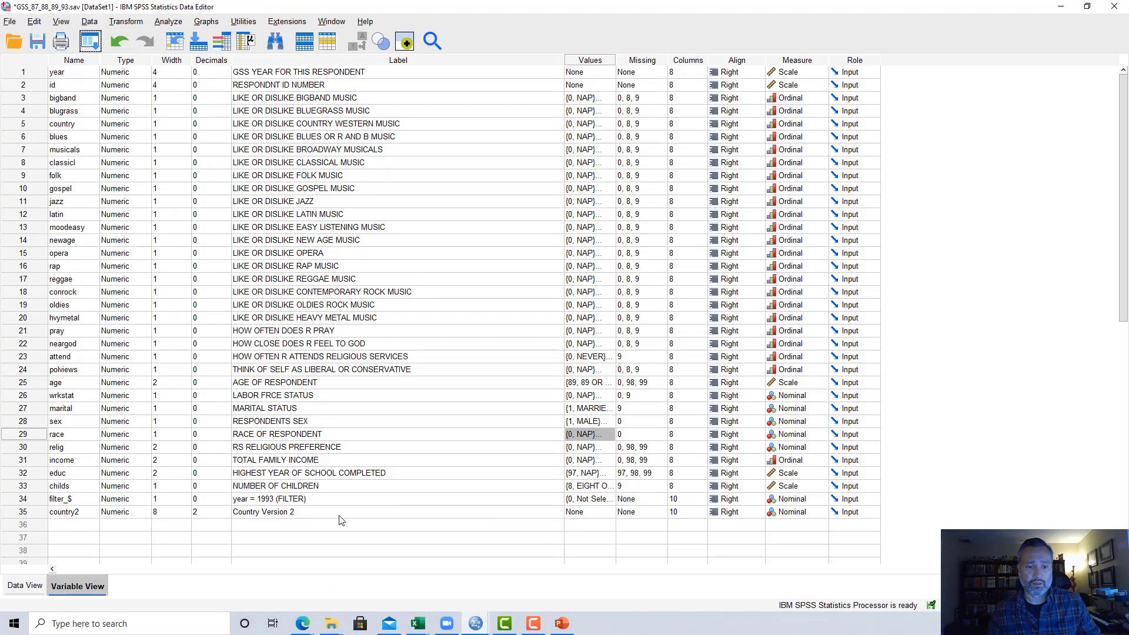
pyautogui.click(44, 586)
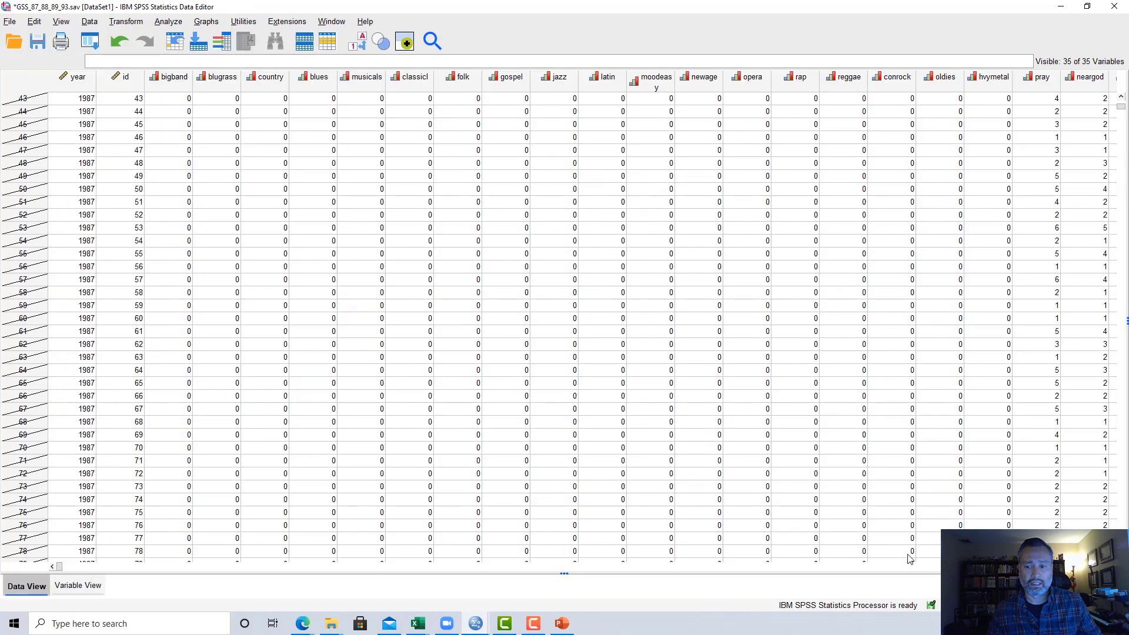
pyautogui.moveTo(60, 567); pyautogui.dragTo(565, 568)
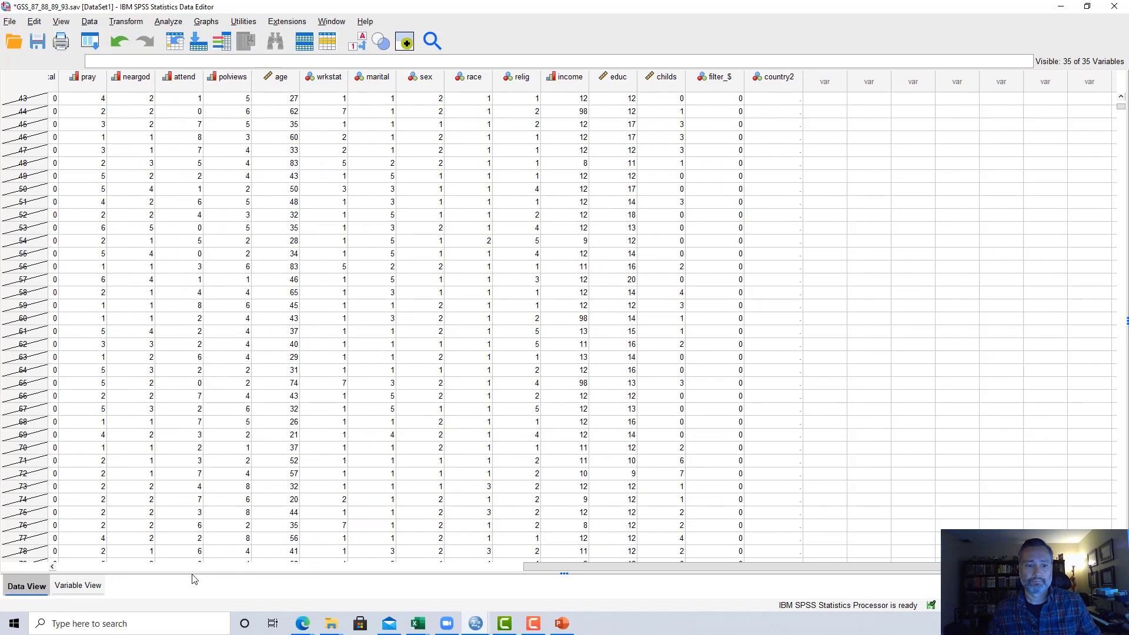
pyautogui.click(76, 588)
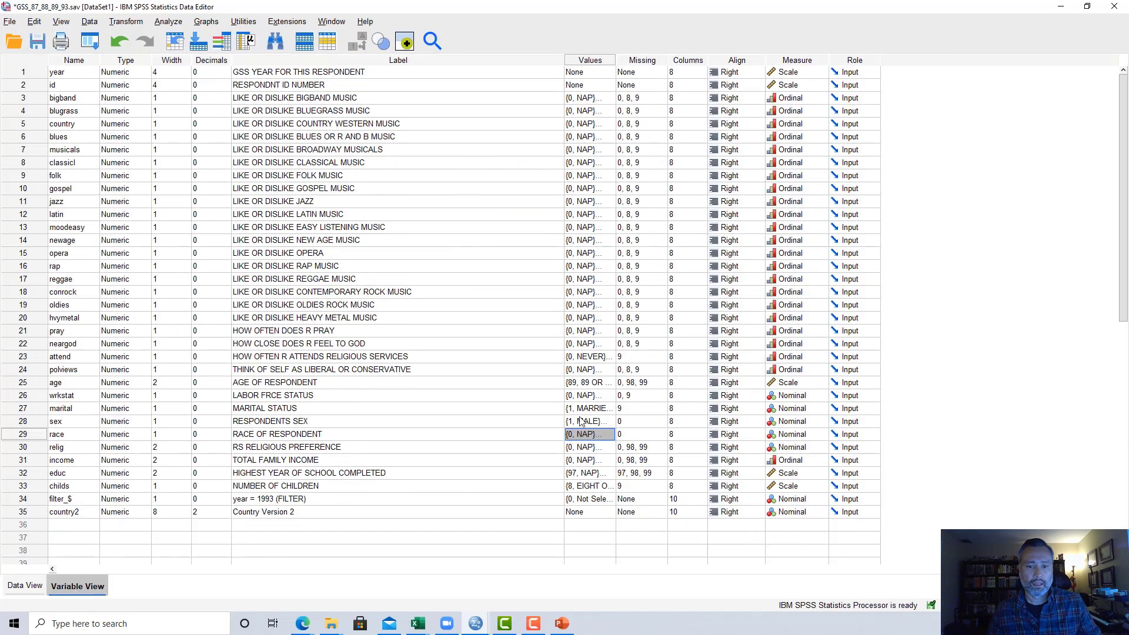
# Widen the Values column and copy the value labels of the blues variable to country2
pyautogui.moveTo(615, 60); pyautogui.dragTo(733, 60)
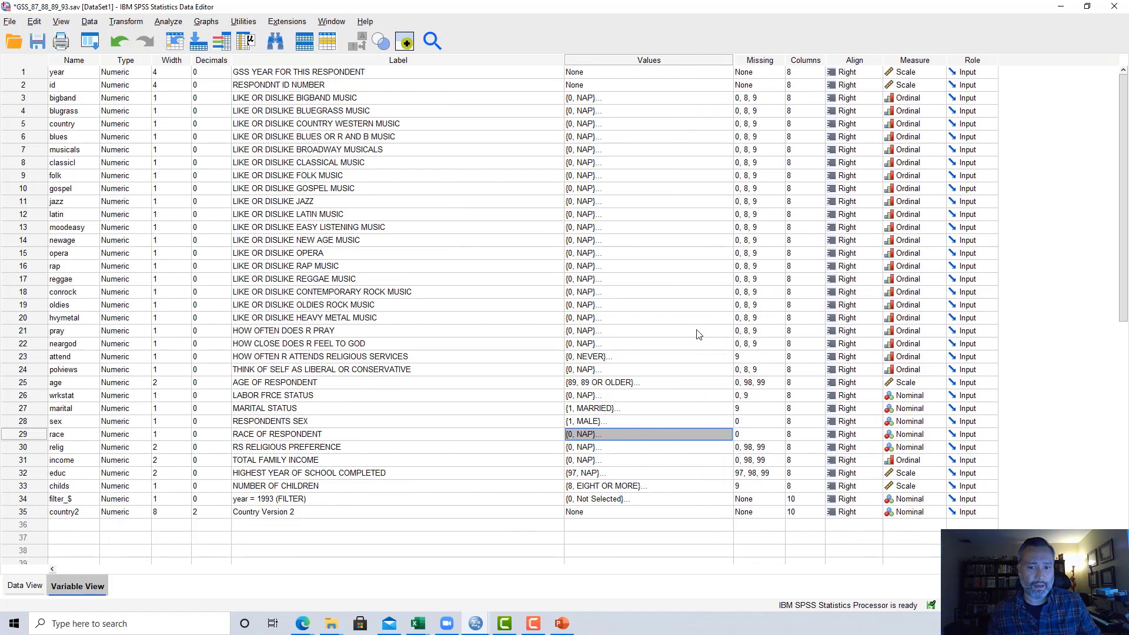
pyautogui.click(652, 99)
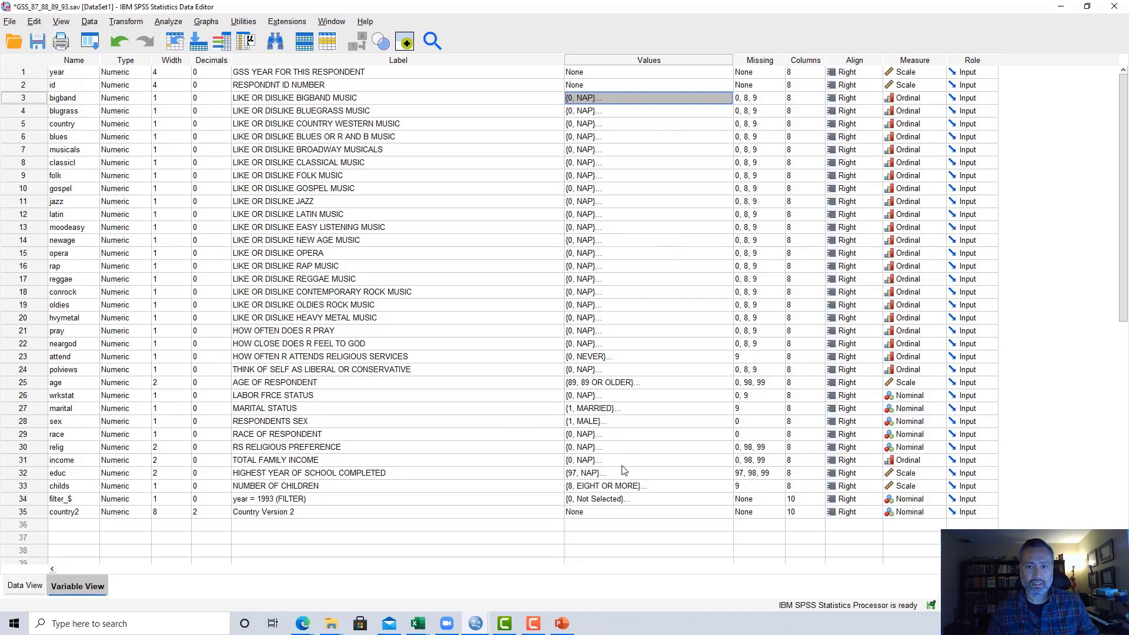
pyautogui.click(622, 150)
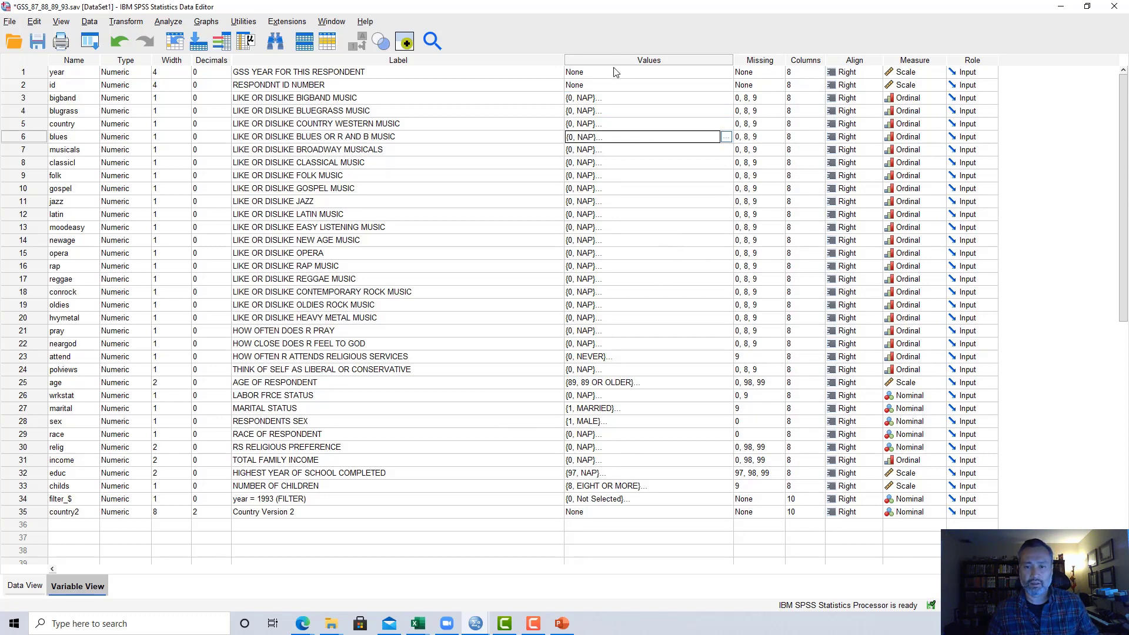
pyautogui.click(606, 151)
pyautogui.click(606, 138)
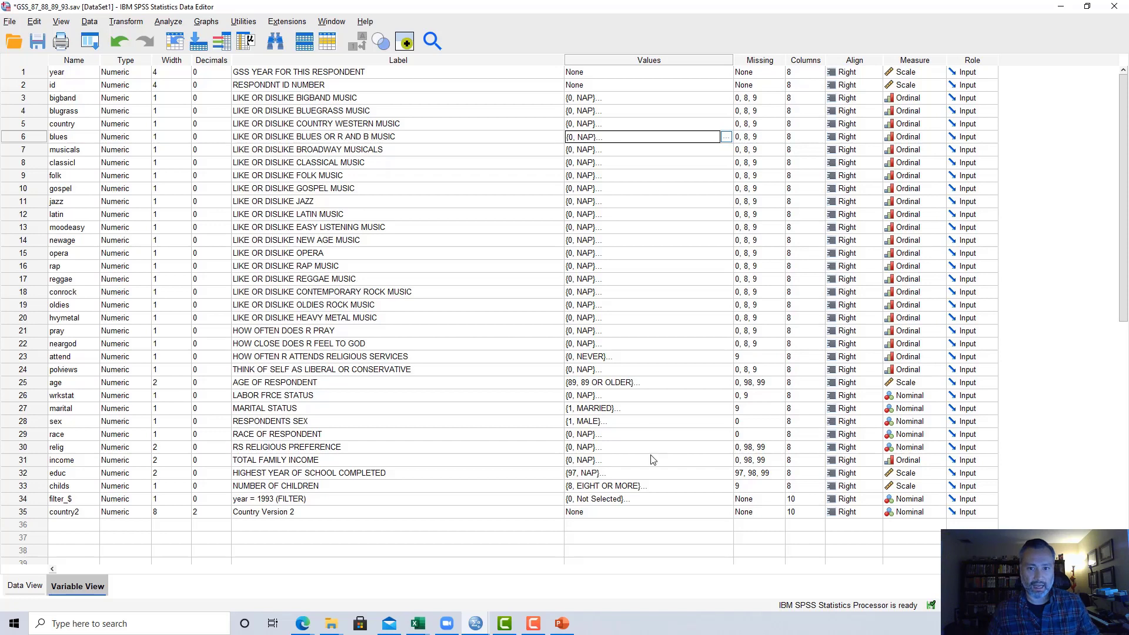
pyautogui.click(623, 512)
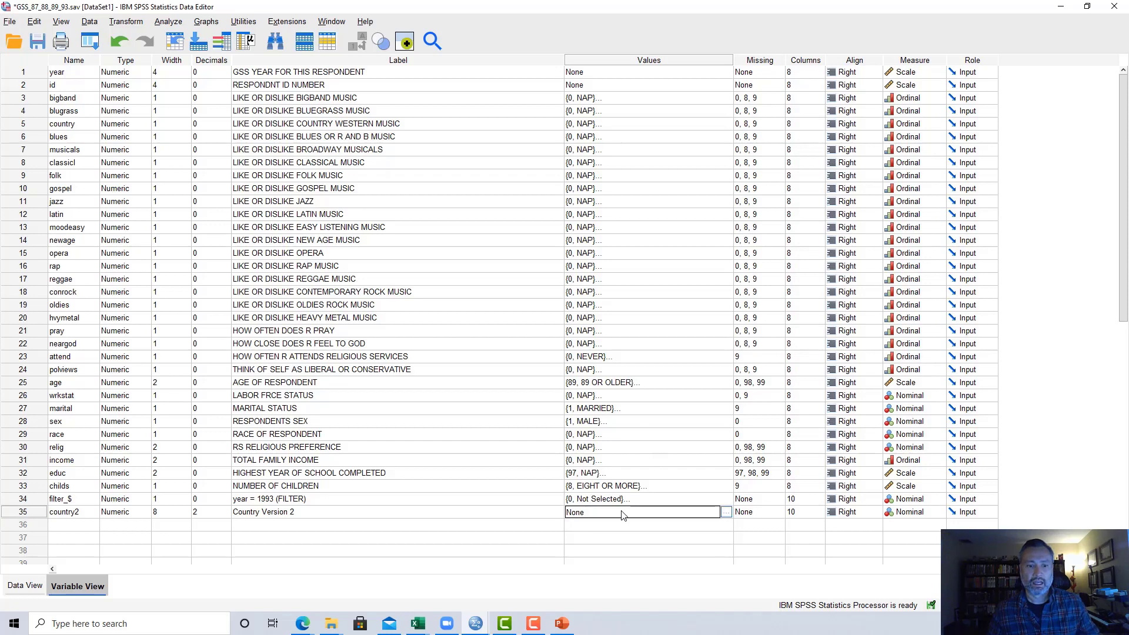
pyautogui.hotkey('ctrl', 'v')
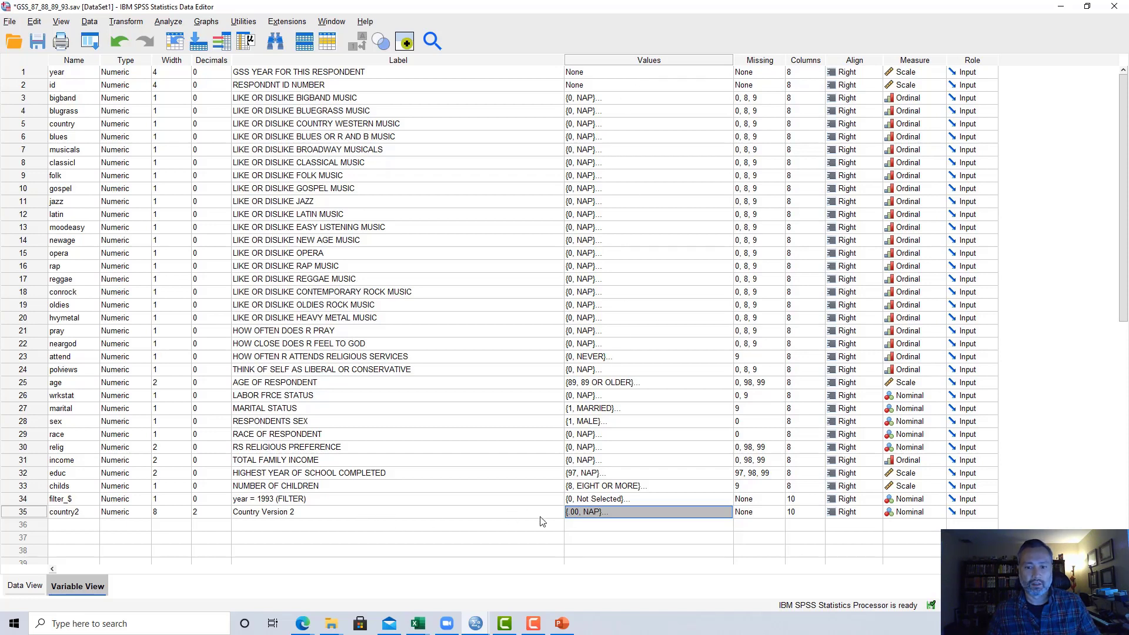
# Remove the value labels 0 "NAP", 8 "DK MUCH ABOUT IT" and 9 "NA" from country2
pyautogui.click(690, 518)
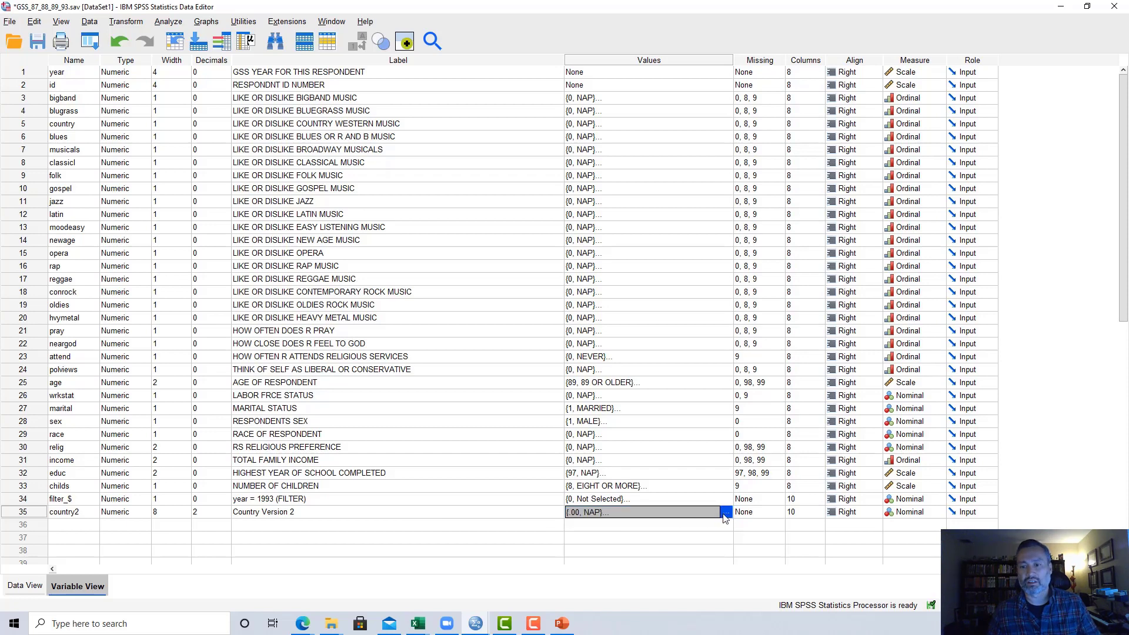
pyautogui.click(725, 513)
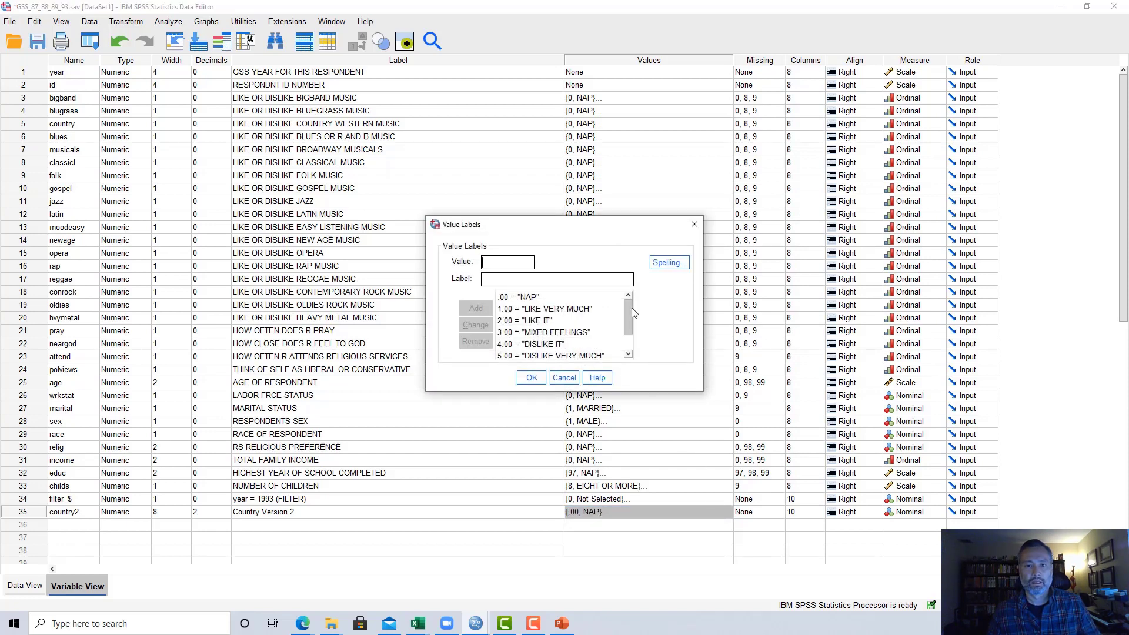
pyautogui.click(524, 298)
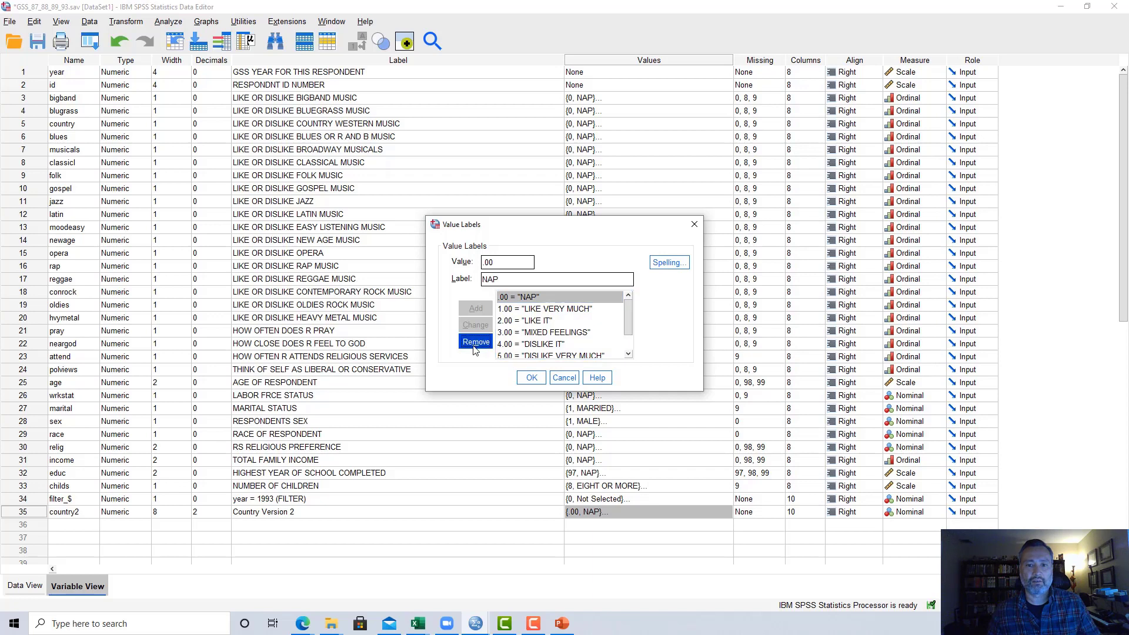
pyautogui.click(475, 341)
pyautogui.click(557, 355)
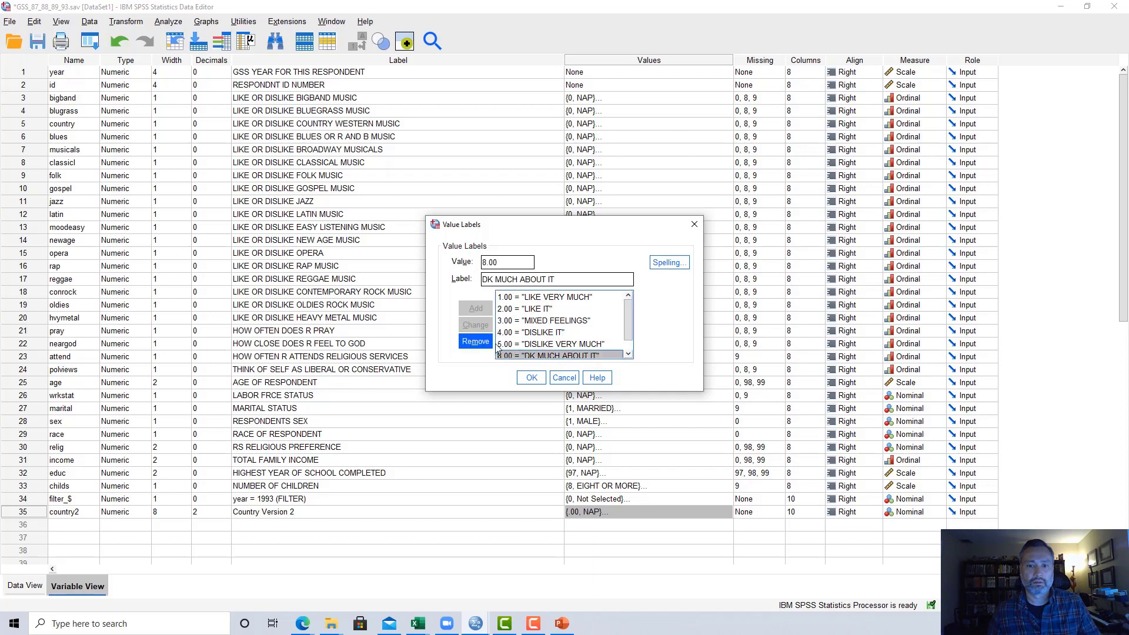
pyautogui.click(475, 341)
pyautogui.click(526, 356)
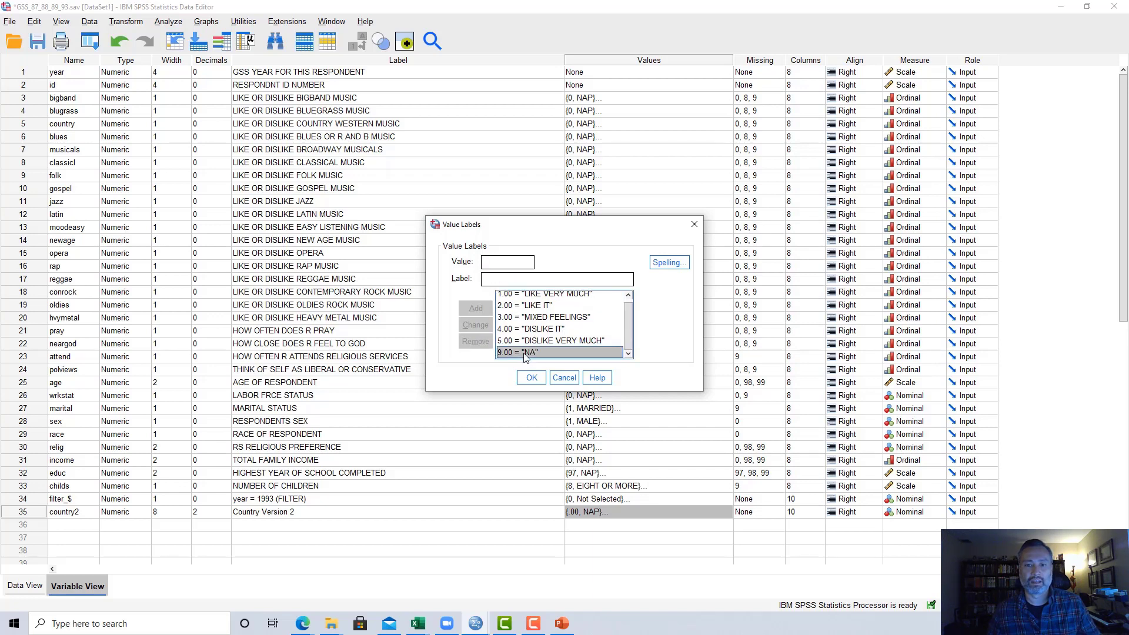
pyautogui.click(475, 340)
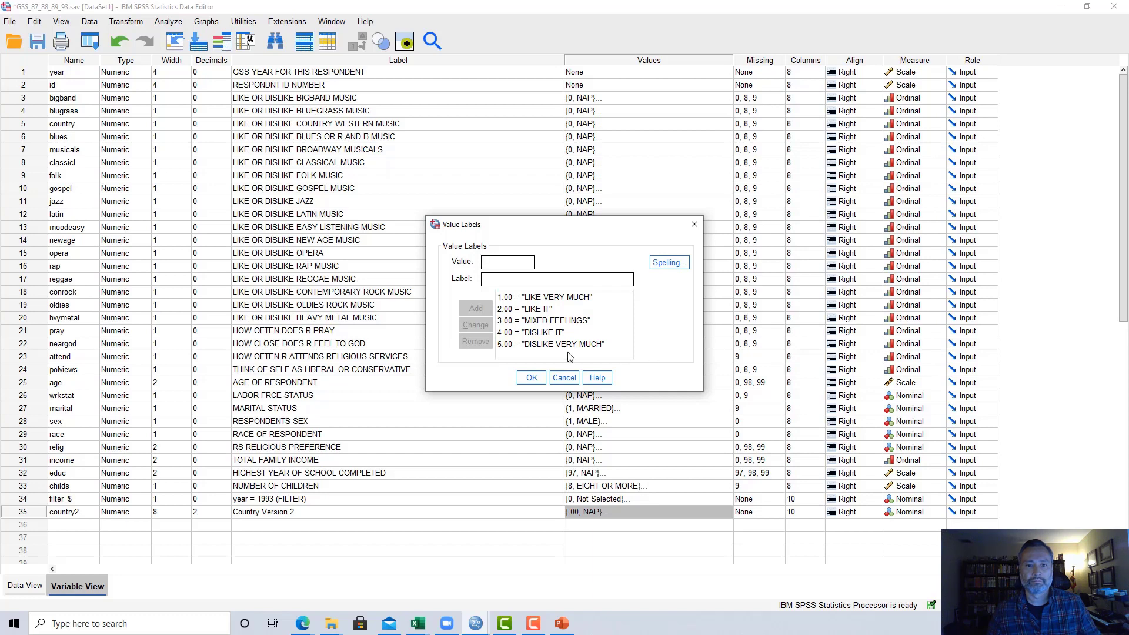
# Copy the label text of value 5, "DISLIKE VERY MUCH", and remove that value label from country2
pyautogui.click(536, 344)
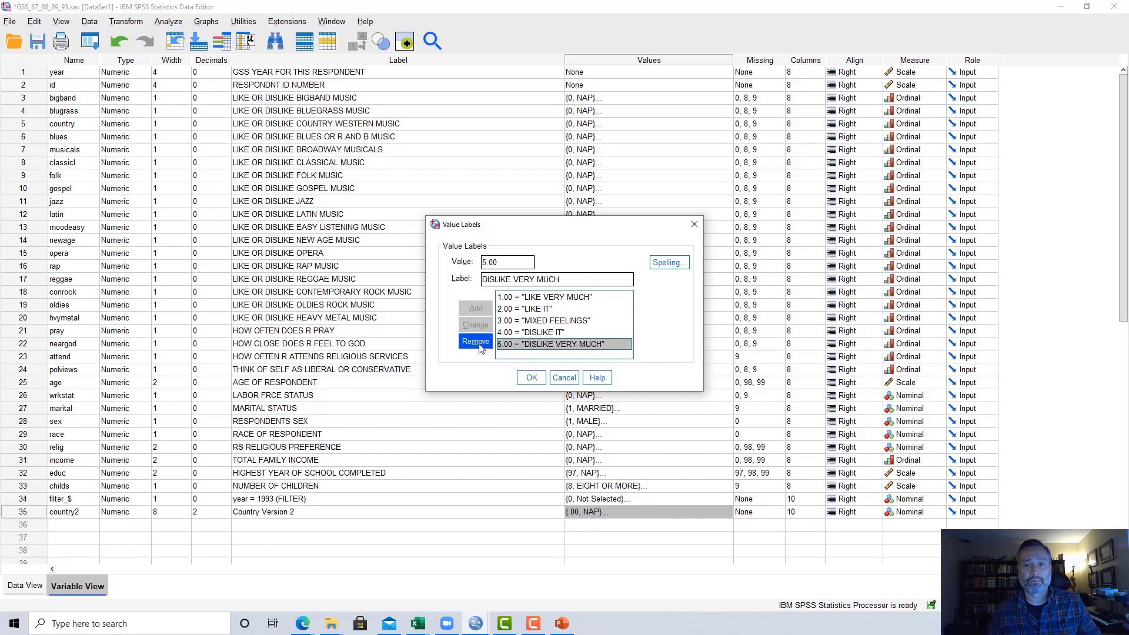
pyautogui.moveTo(563, 280); pyautogui.dragTo(471, 288)
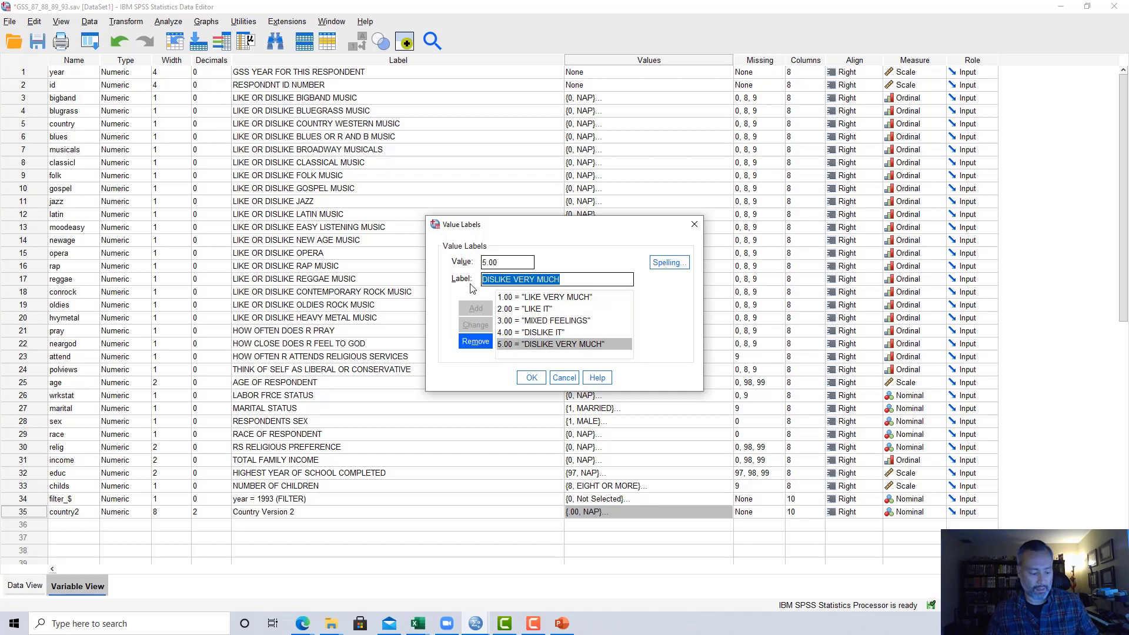
pyautogui.click(533, 345)
pyautogui.click(476, 341)
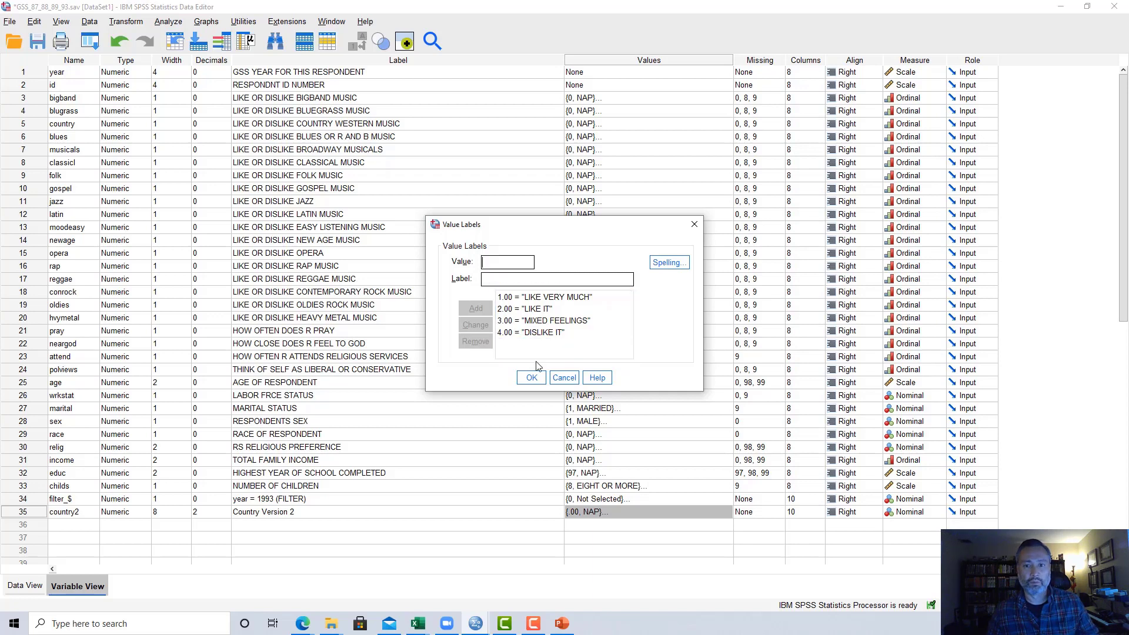
# Change the label of country2's value 4 to "DISLIKE IT/DISLIKE VERY MUCH" and apply the value labels
pyautogui.click(550, 333)
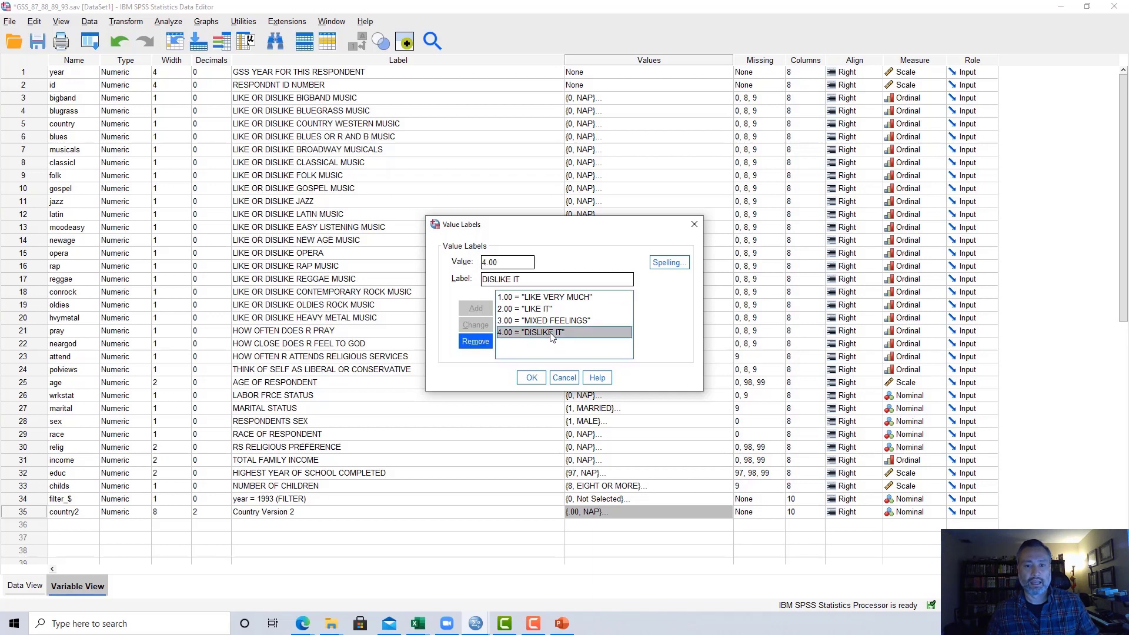
pyautogui.click(539, 280)
pyautogui.write('/DISLIKE VERY MUCH')
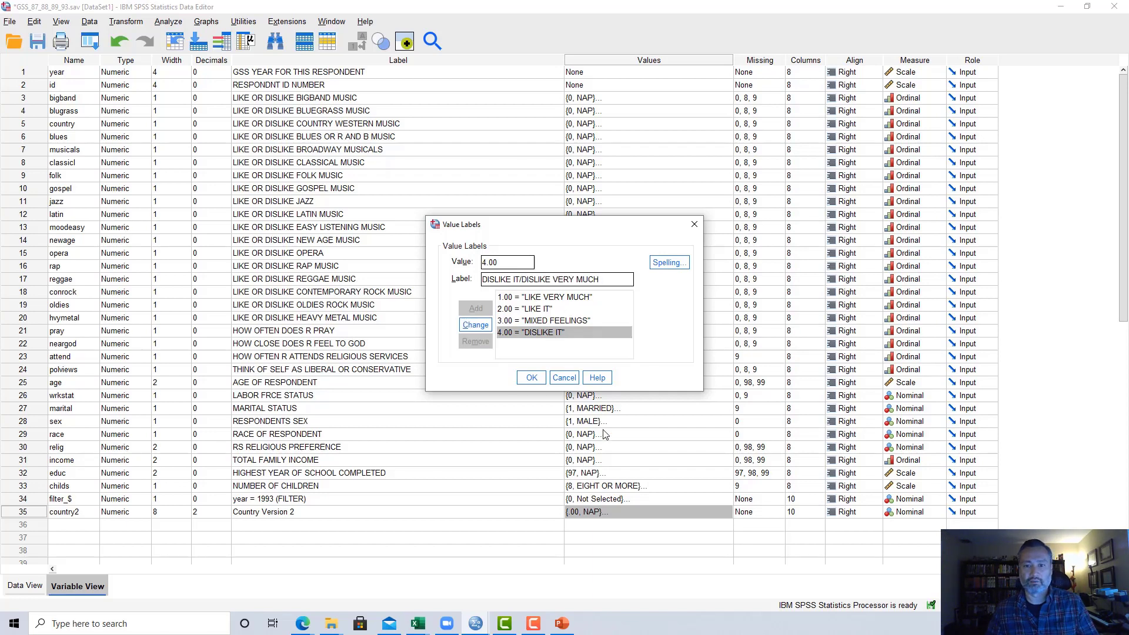
pyautogui.click(531, 378)
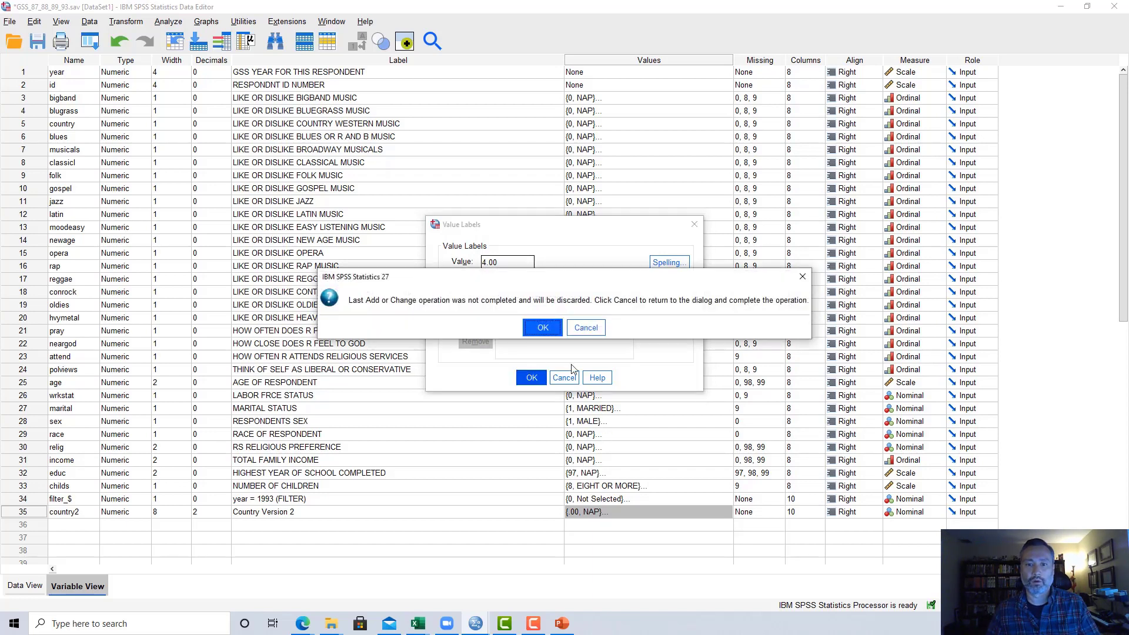
pyautogui.click(584, 325)
pyautogui.click(485, 326)
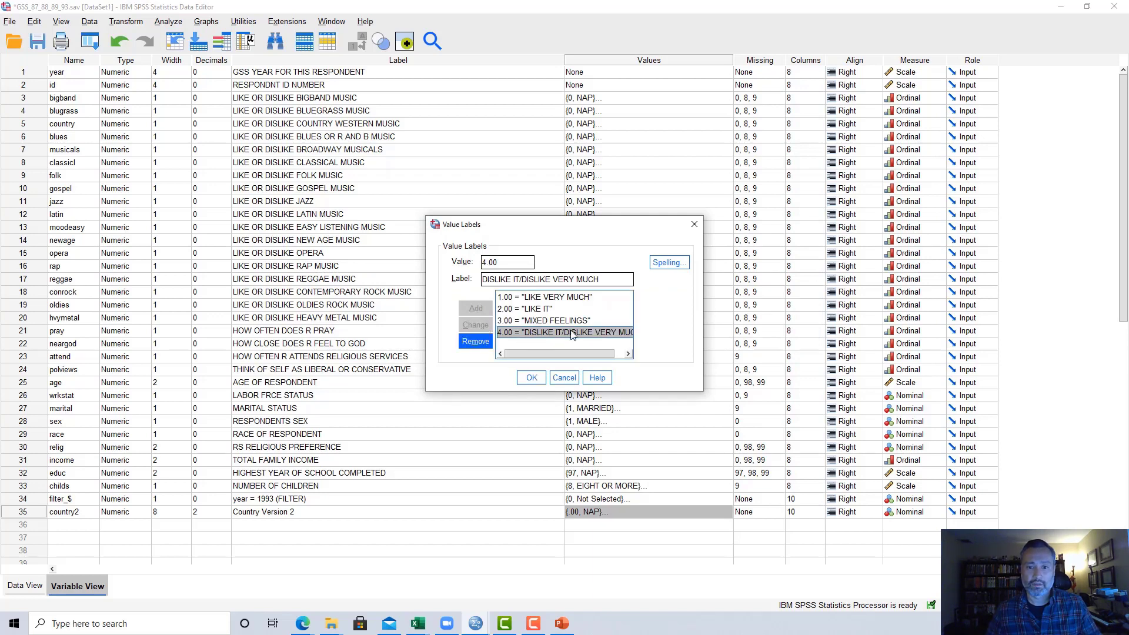
pyautogui.click(532, 378)
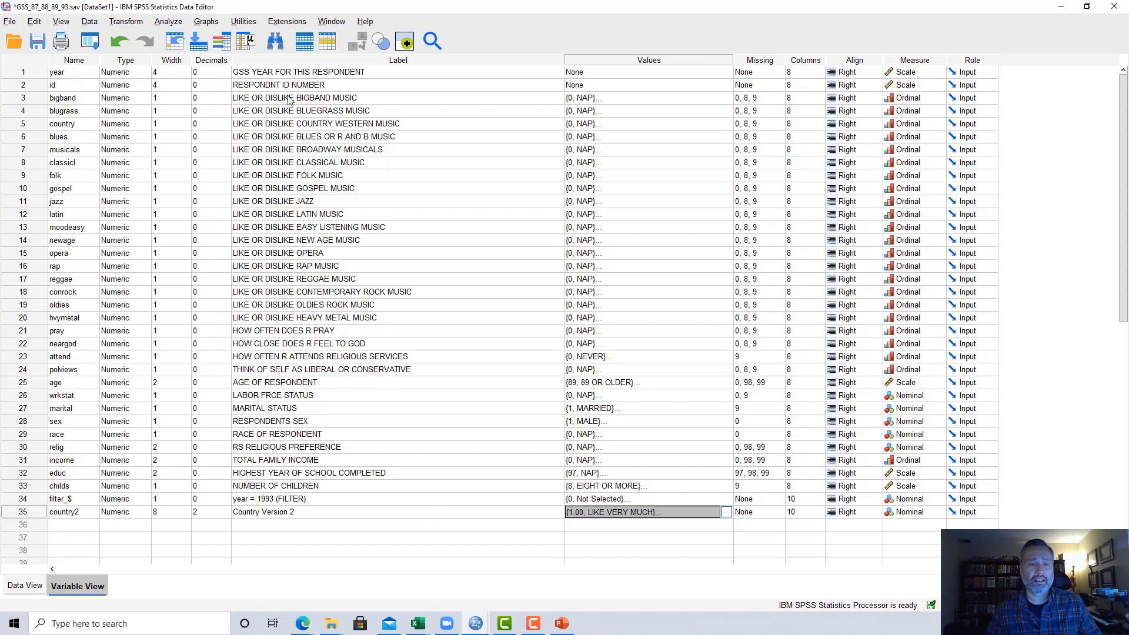
pyautogui.click(168, 22)
pyautogui.moveTo(196, 69)
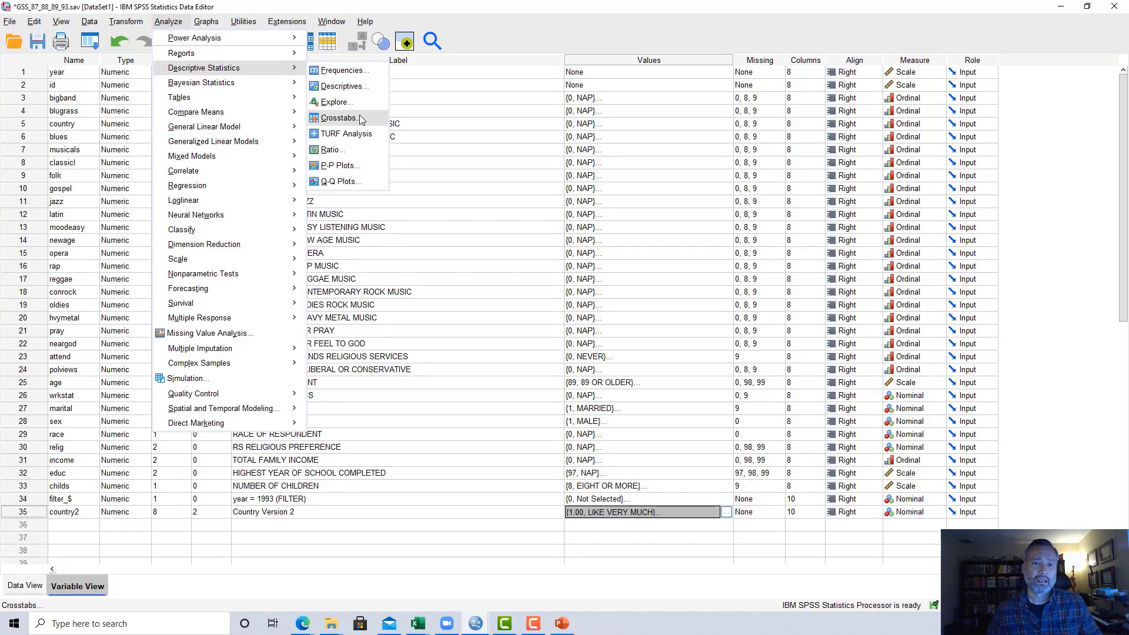
pyautogui.click(338, 118)
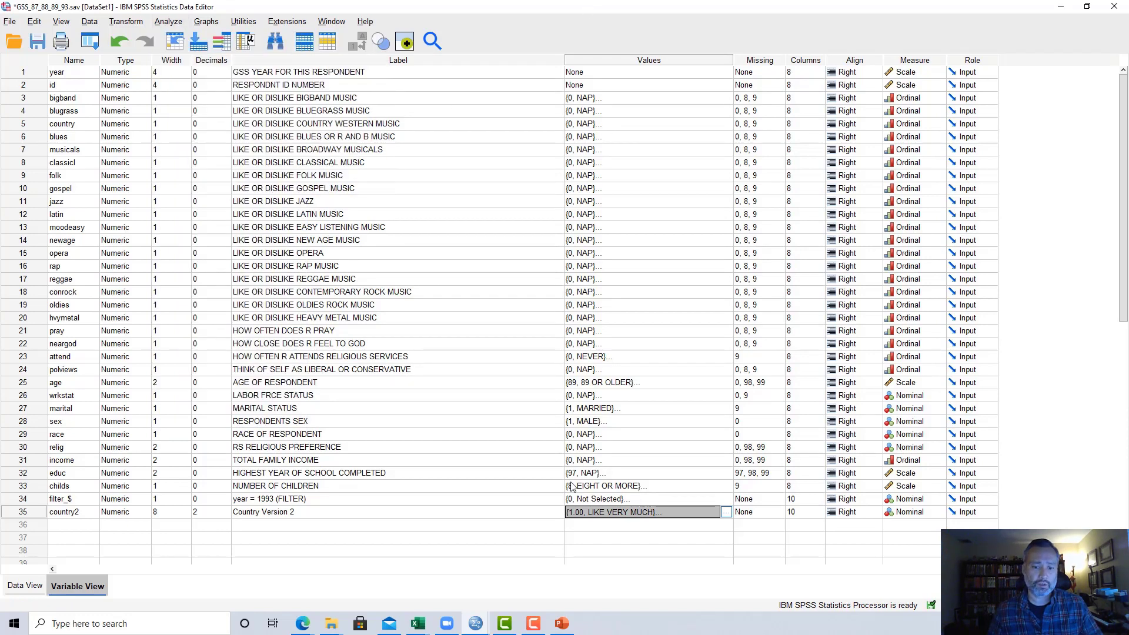
# Switch to the Syntax Editor and copy the existing CROSSTABS command for country BY race to below the final EXECUTE
pyautogui.moveTo(476, 626)
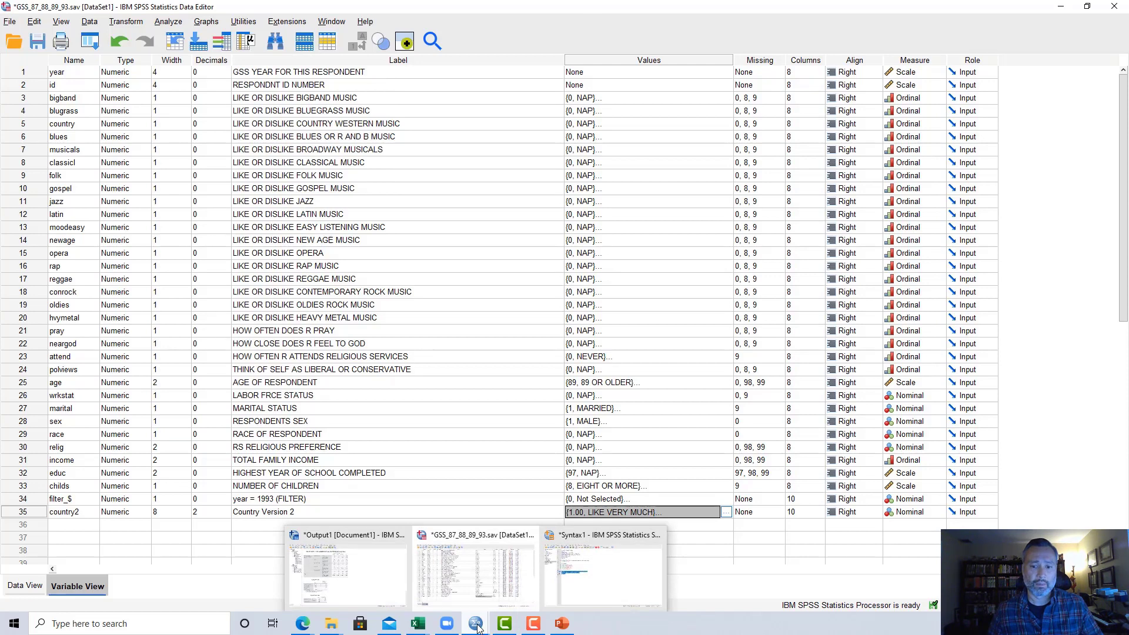
pyautogui.click(588, 573)
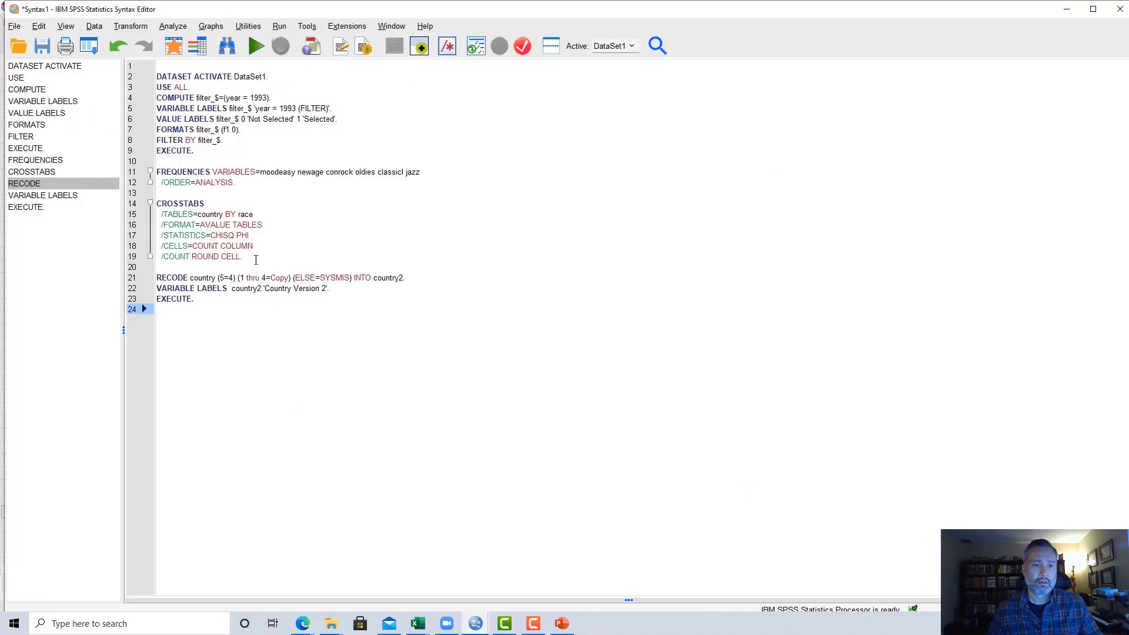
pyautogui.moveTo(259, 258); pyautogui.dragTo(156, 202)
pyautogui.hotkey('ctrl', 'c')
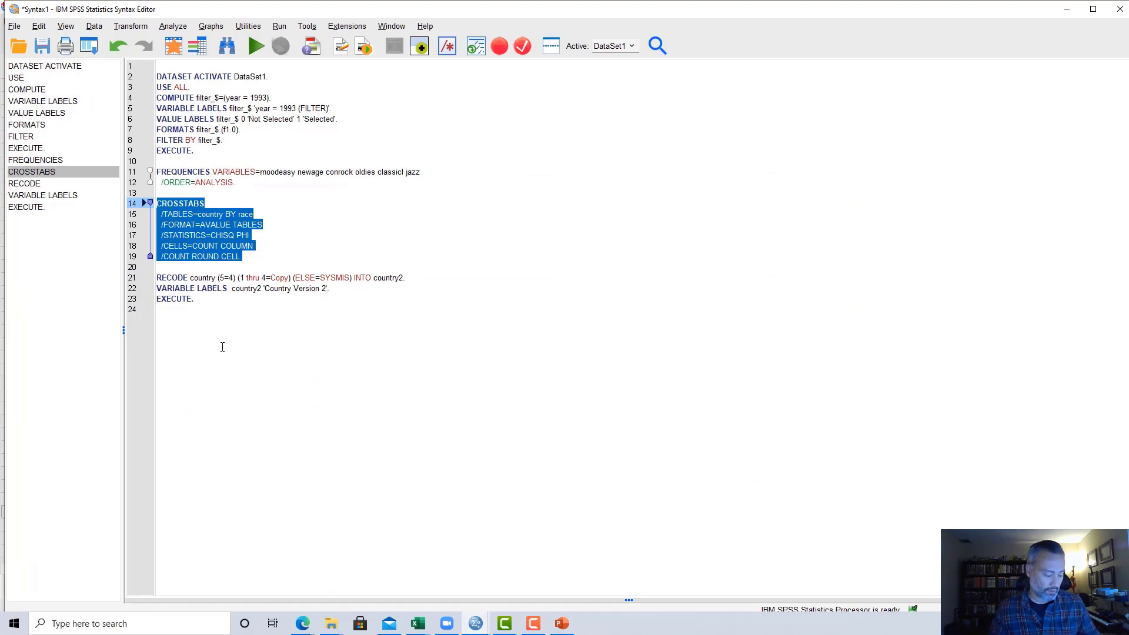
pyautogui.click(220, 339)
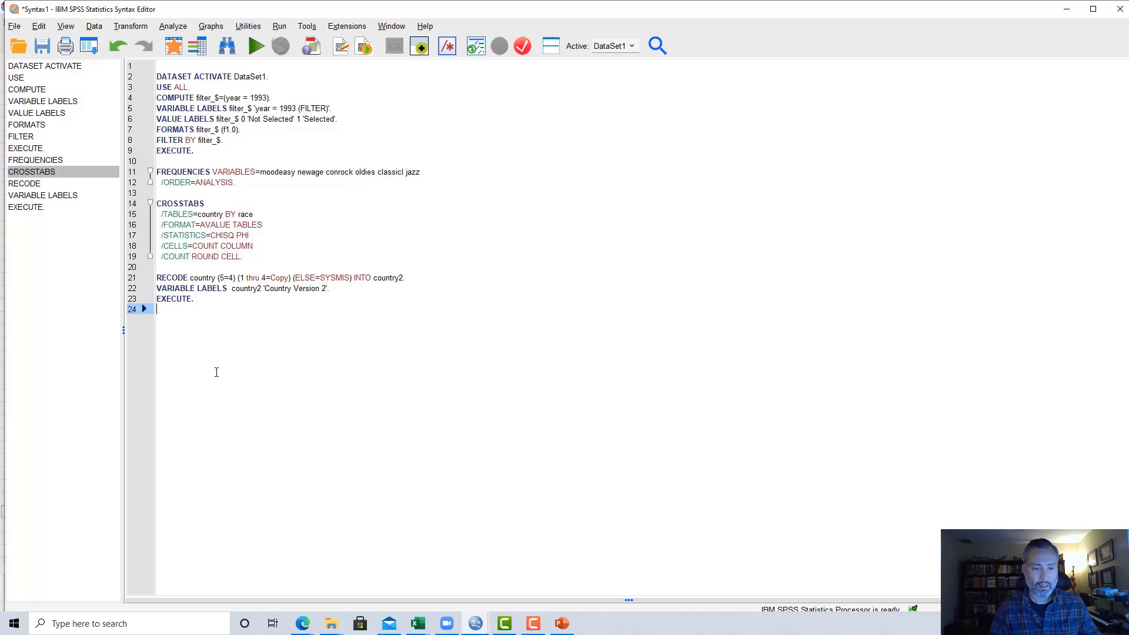
pyautogui.hotkey('ctrl', 'v')
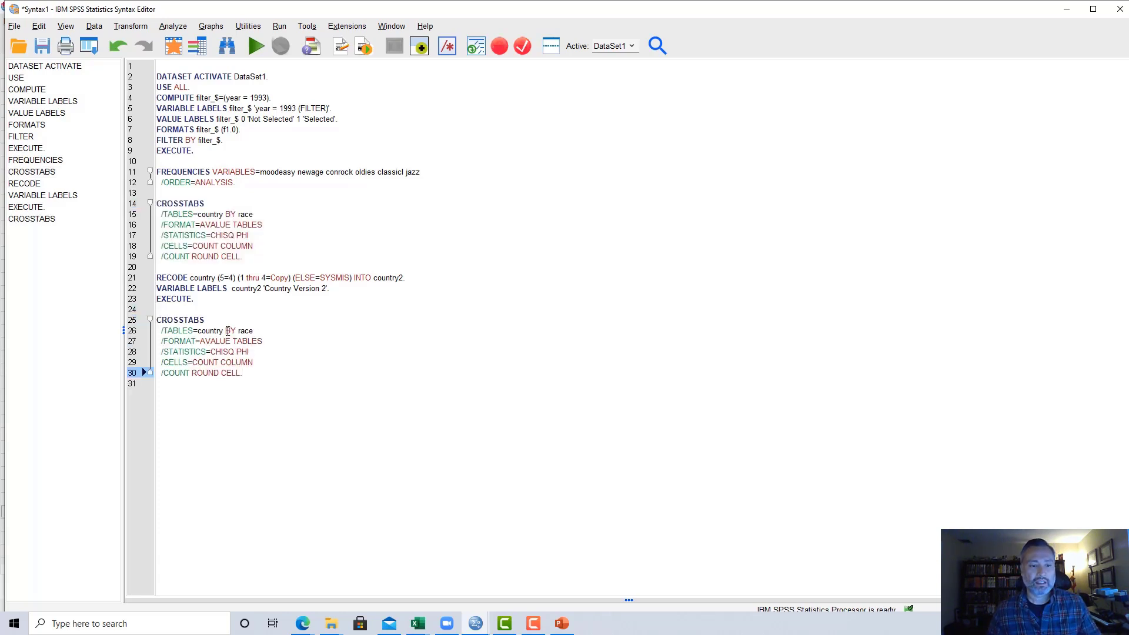
# Change the table variable in the copied CROSSTABS command to country2 and run only that command
pyautogui.click(223, 330)
pyautogui.write('2')
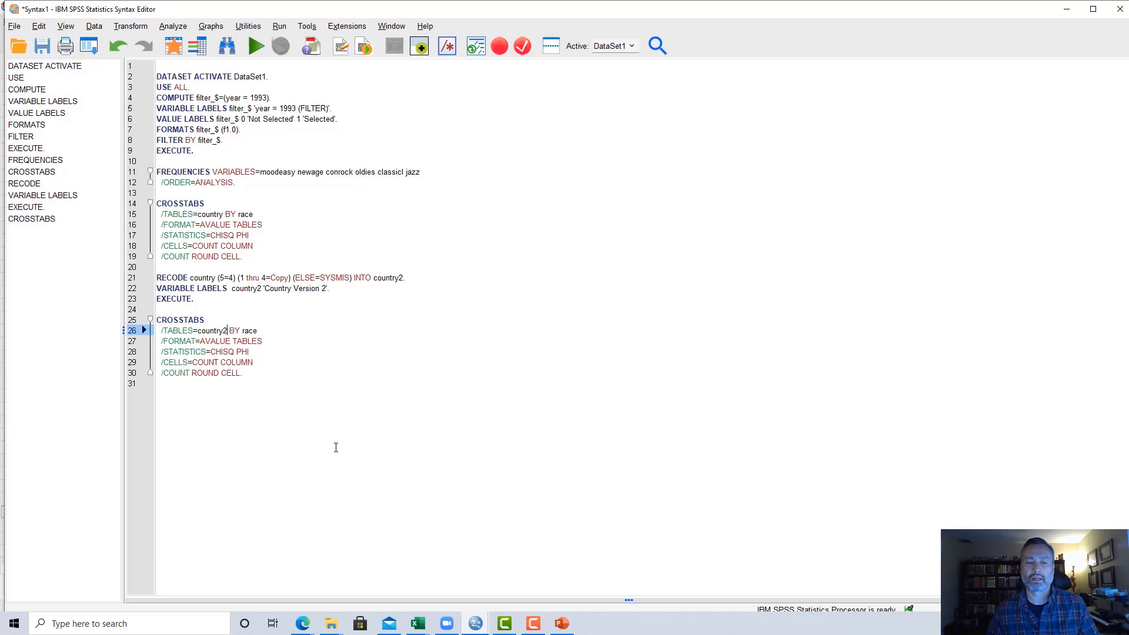
pyautogui.moveTo(243, 372); pyautogui.dragTo(157, 320)
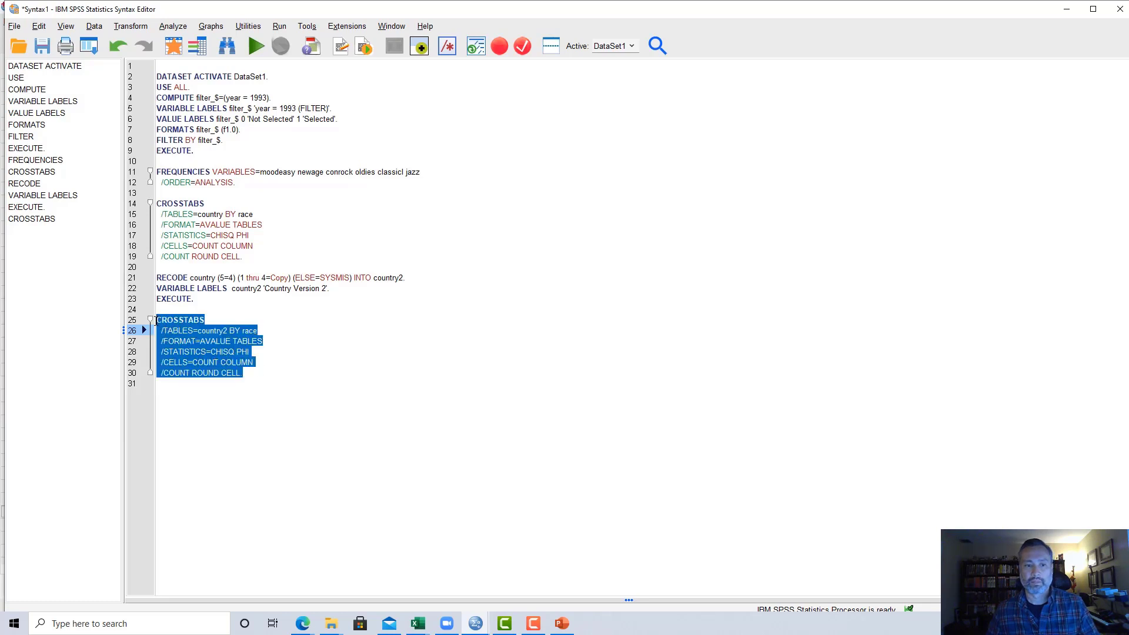
pyautogui.click(256, 47)
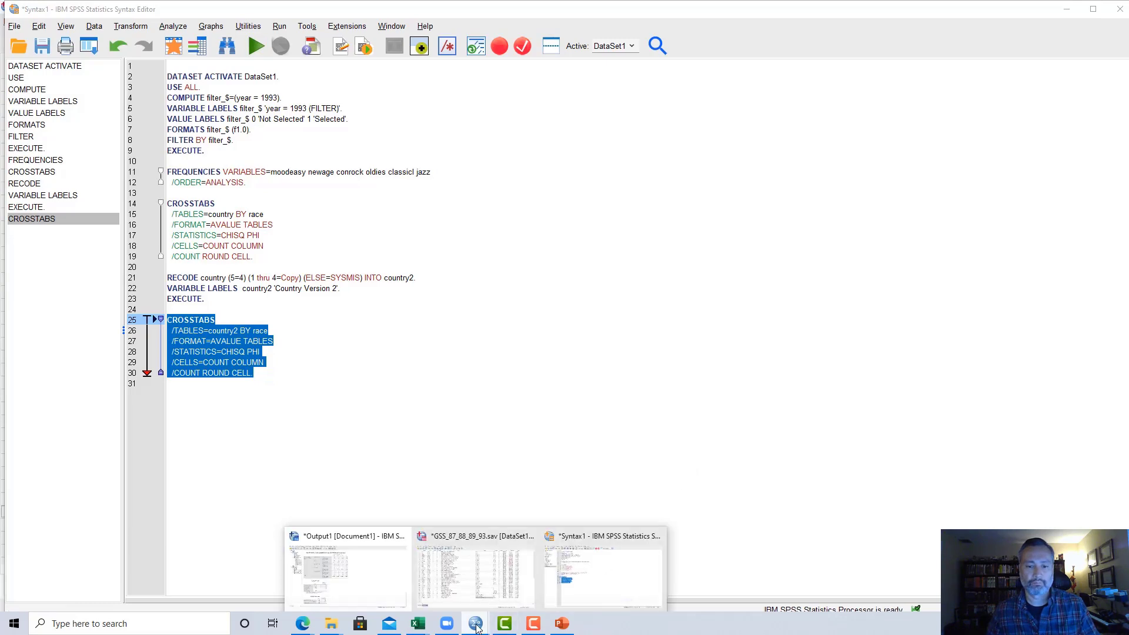
# Examine the Country Version 2 by race crosstabulation, Chi-Square Tests and Symmetric Measures in the Output Viewer
pyautogui.click(367, 581)
pyautogui.scroll(-4, 440, 483)
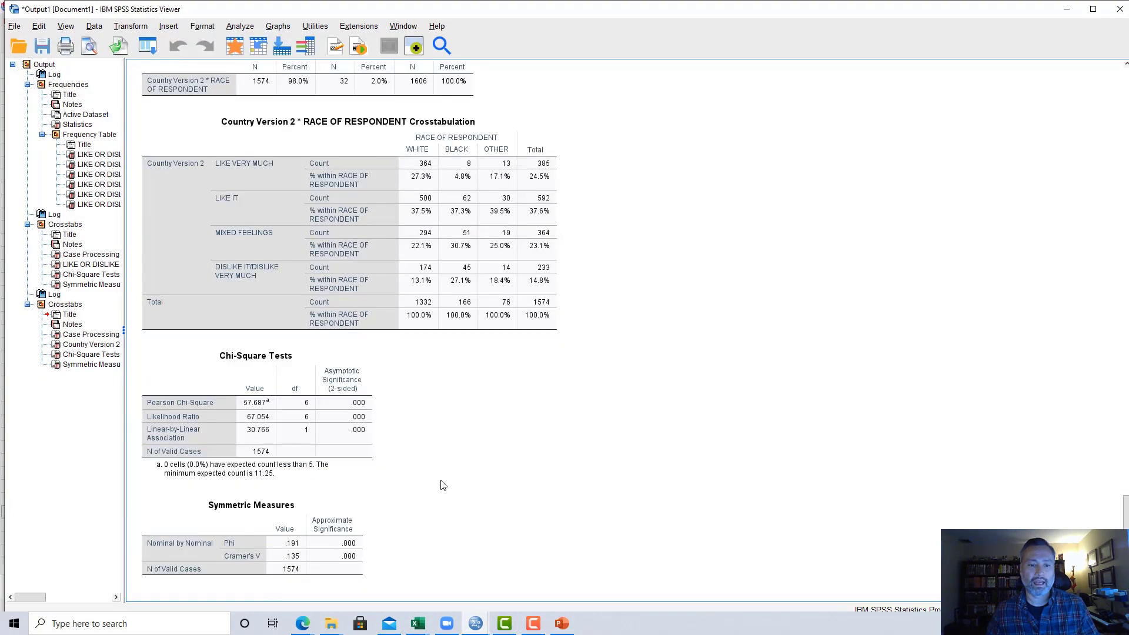
pyautogui.scroll(3, 446, 471)
pyautogui.click(417, 288)
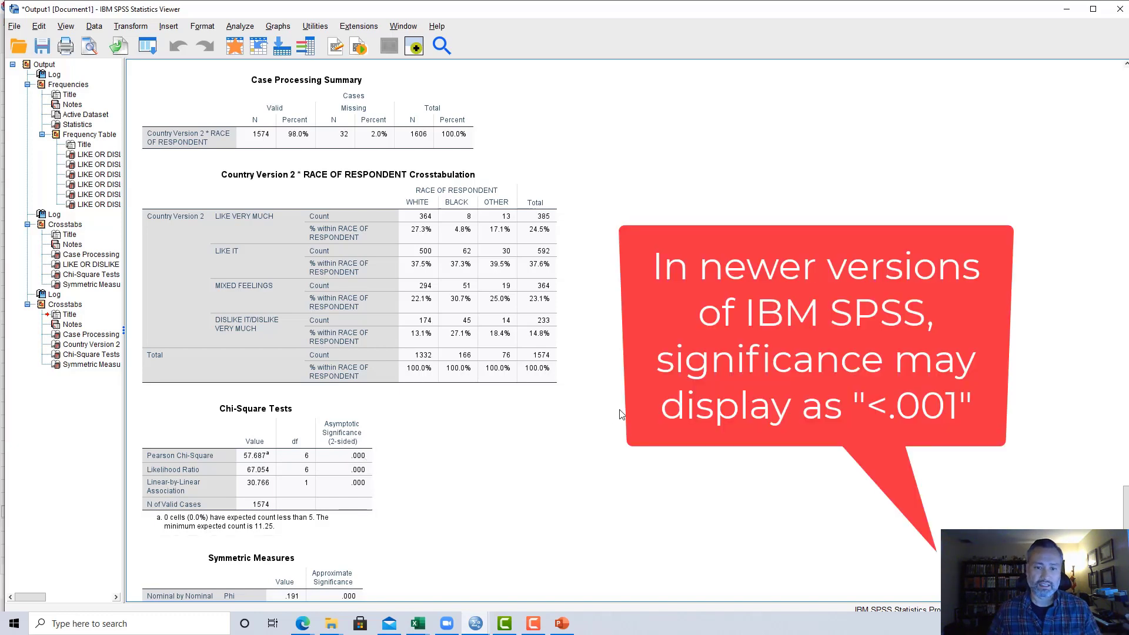
pyautogui.scroll(-2, 619, 415)
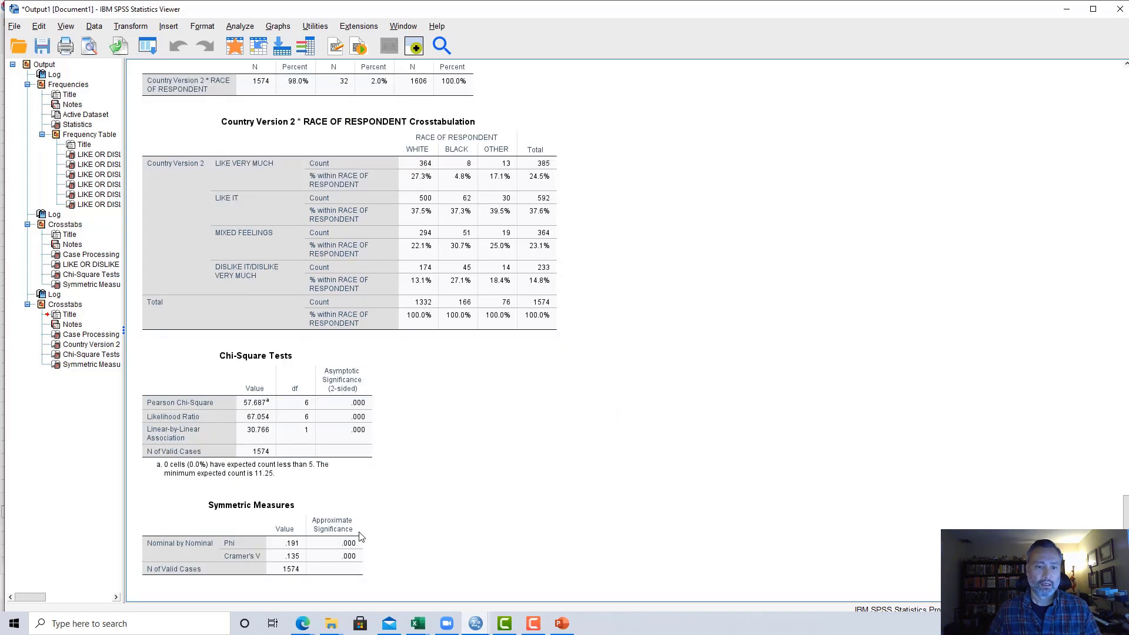